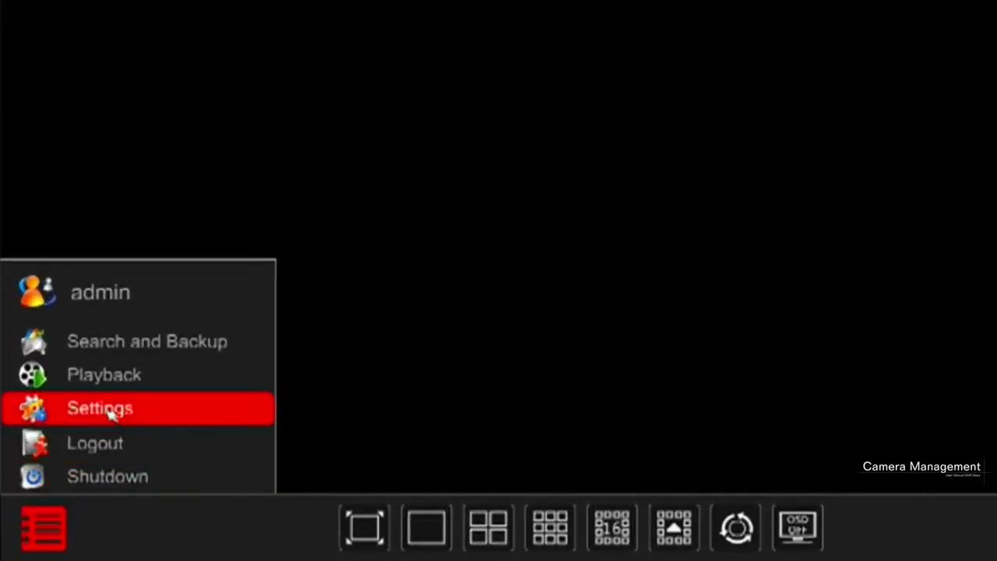
# Open the Add camera dialog from the recorder's camera settings.
pyautogui.click(111, 414)
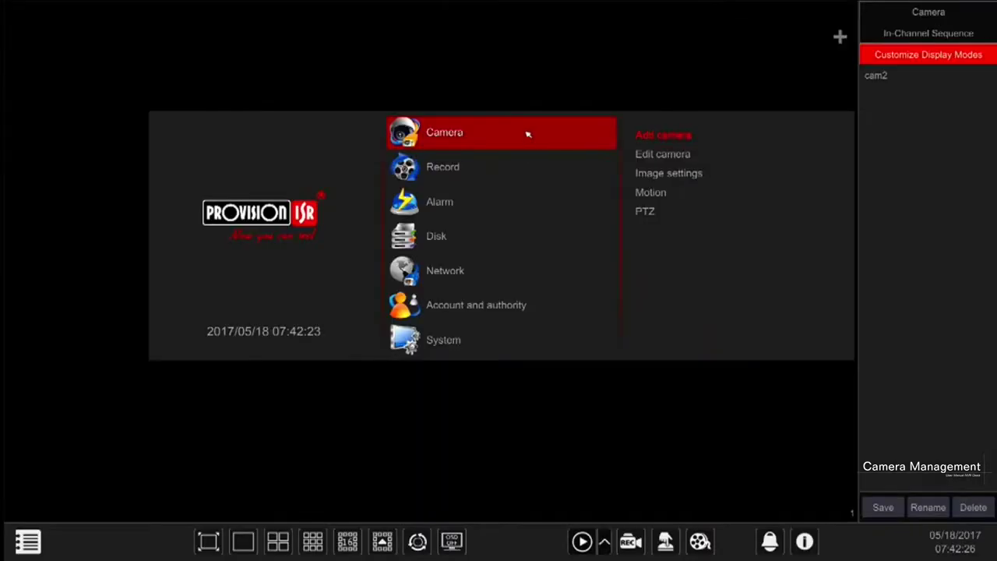
pyautogui.click(467, 148)
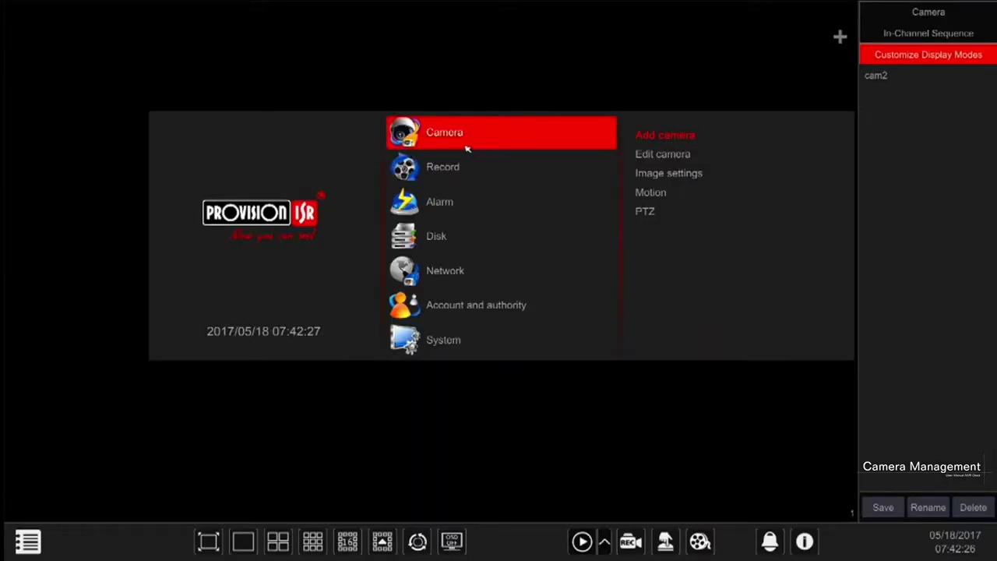
pyautogui.click(592, 136)
pyautogui.click(655, 138)
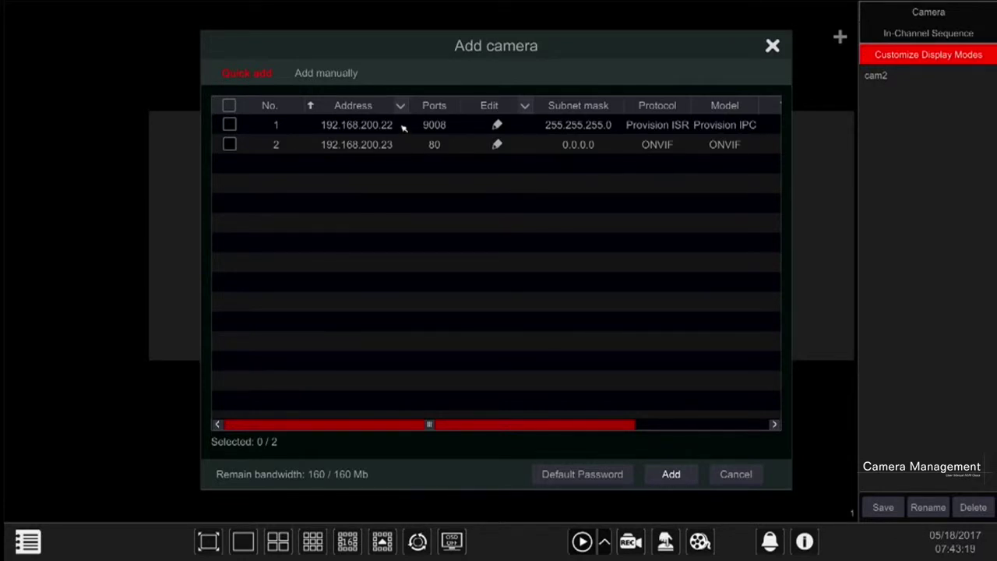
# Select the camera at 192.168.200.22 in the quick add list.
pyautogui.click(371, 130)
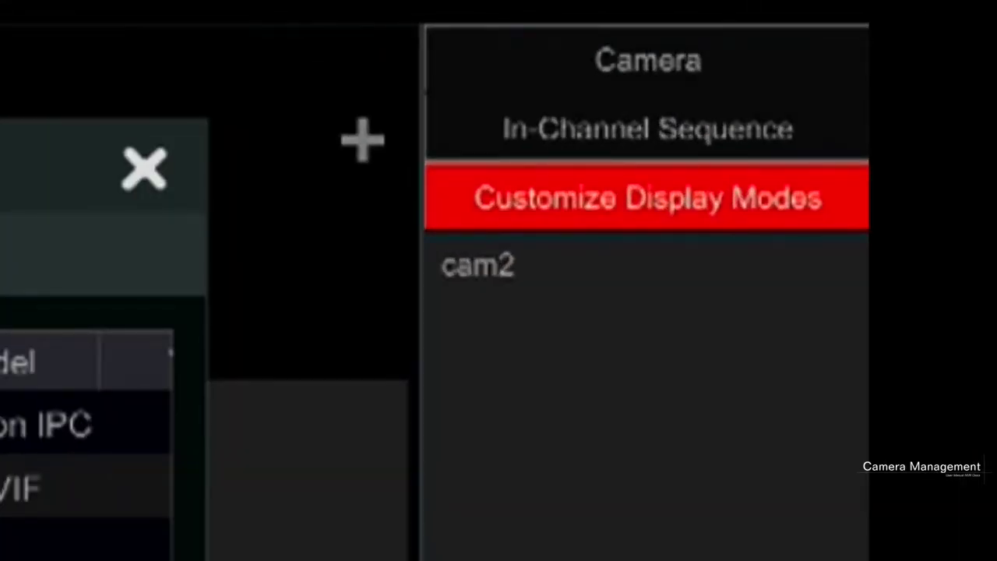
pyautogui.click(300, 122)
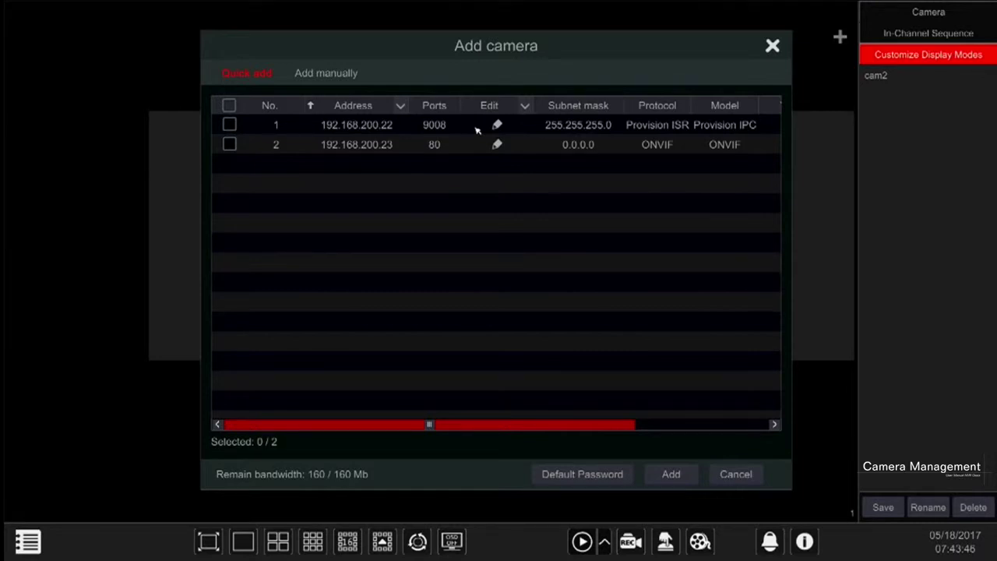
pyautogui.click(396, 130)
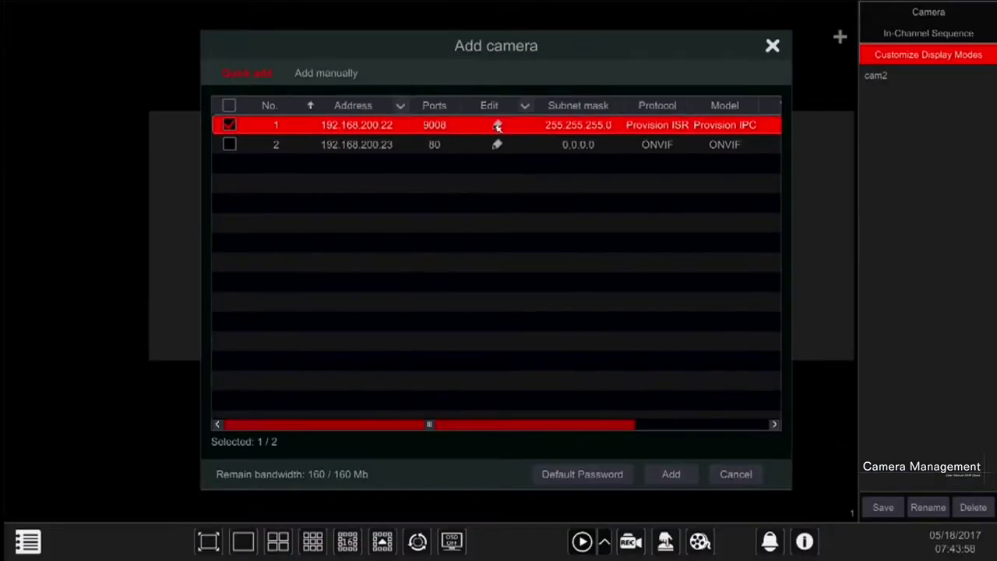
pyautogui.click(496, 165)
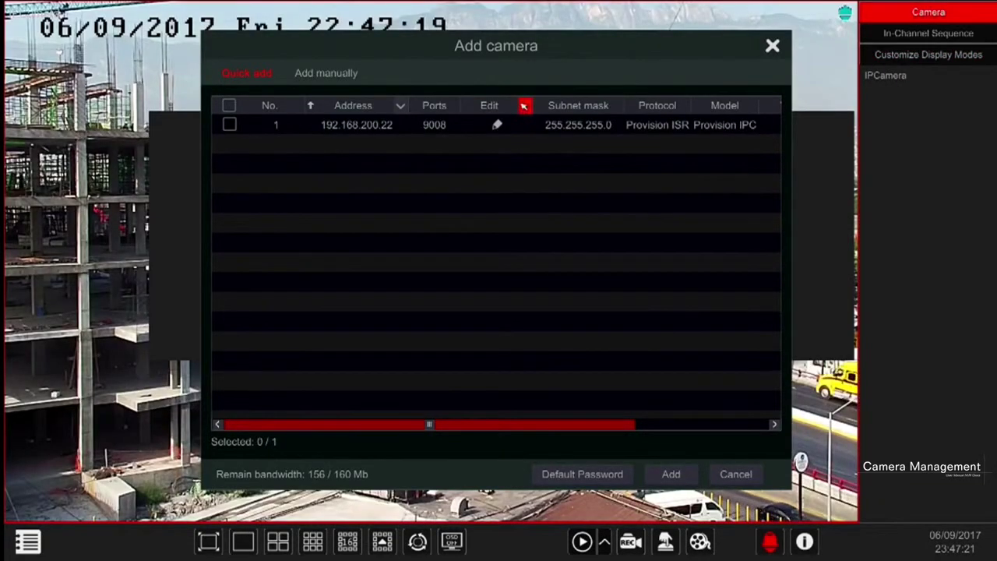
# Open the batch address modification for the listed cameras and set the start IP to 192.168.200.12.
pyautogui.click(526, 105)
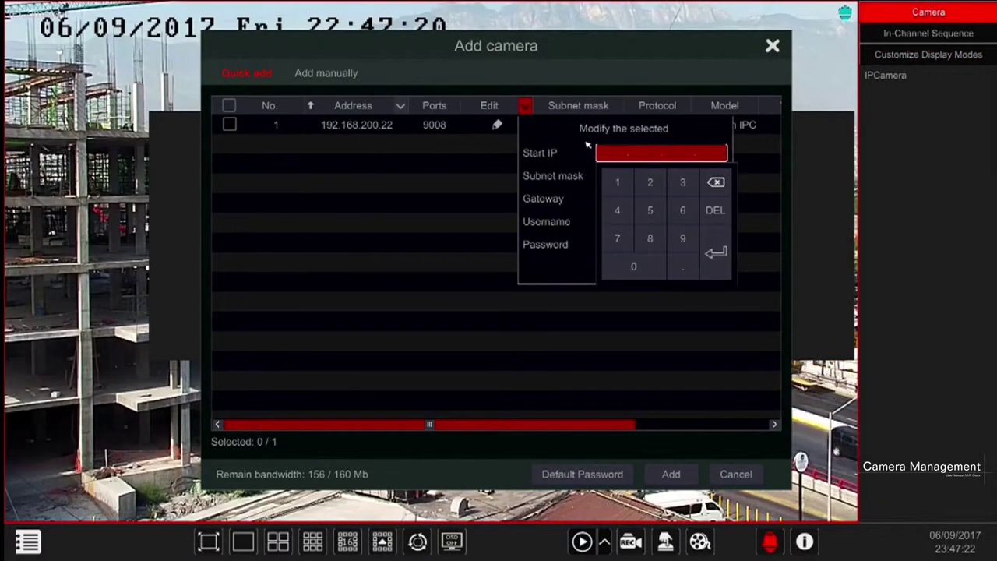
pyautogui.click(617, 182)
pyautogui.click(682, 238)
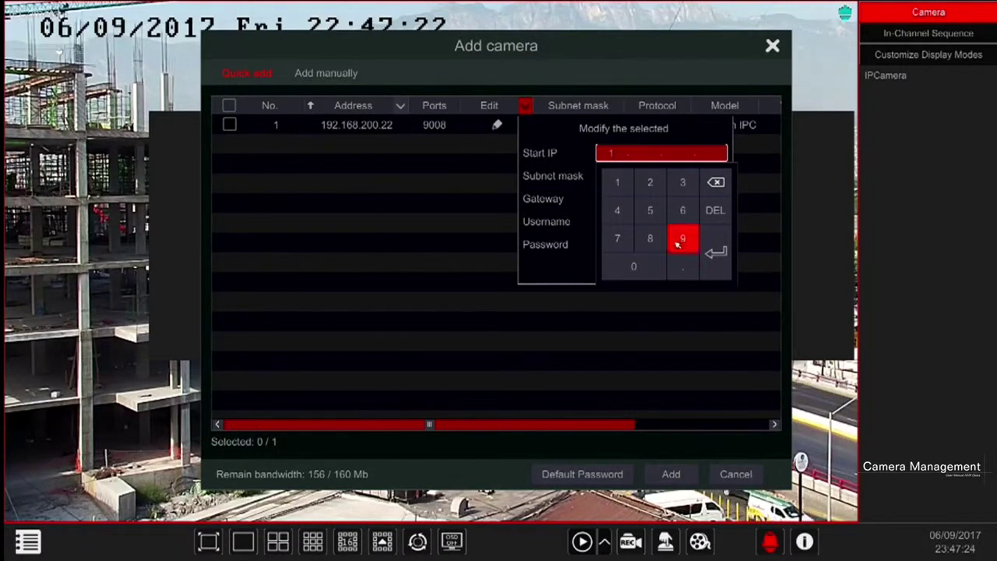
pyautogui.click(649, 183)
pyautogui.click(617, 182)
pyautogui.click(683, 210)
pyautogui.click(649, 238)
pyautogui.click(649, 182)
pyautogui.click(633, 266)
pyautogui.click(633, 267)
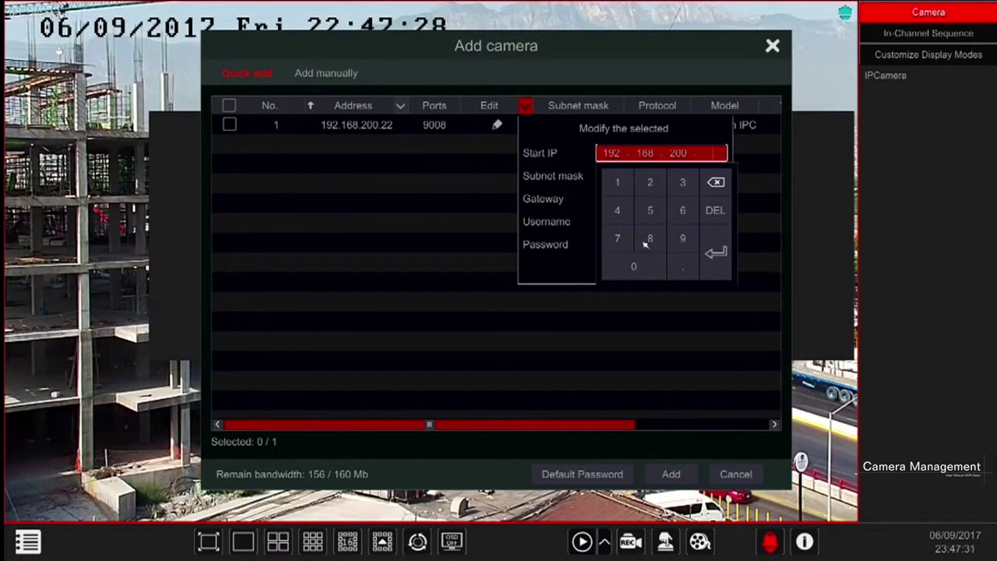
pyautogui.click(618, 184)
pyautogui.click(650, 184)
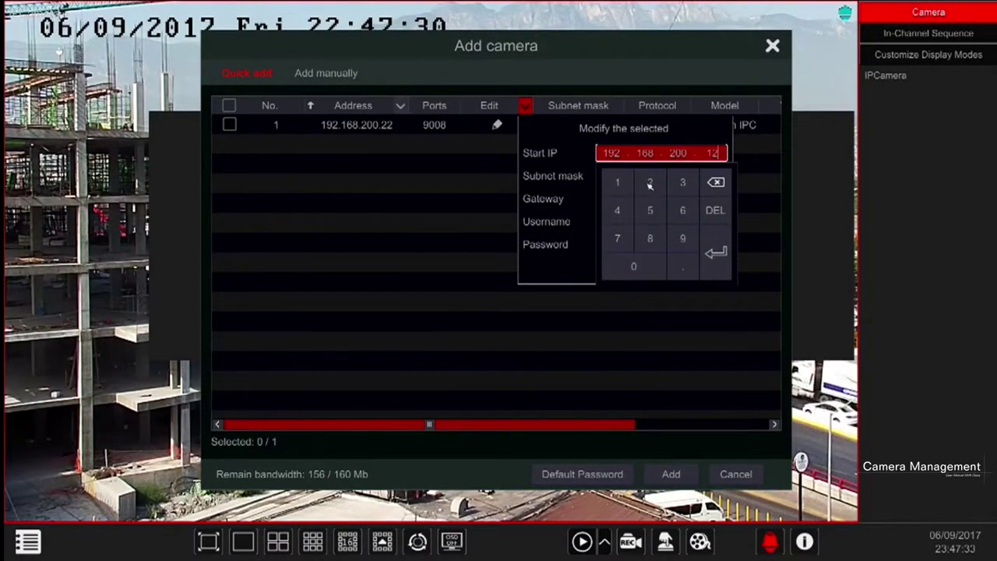
pyautogui.click(715, 253)
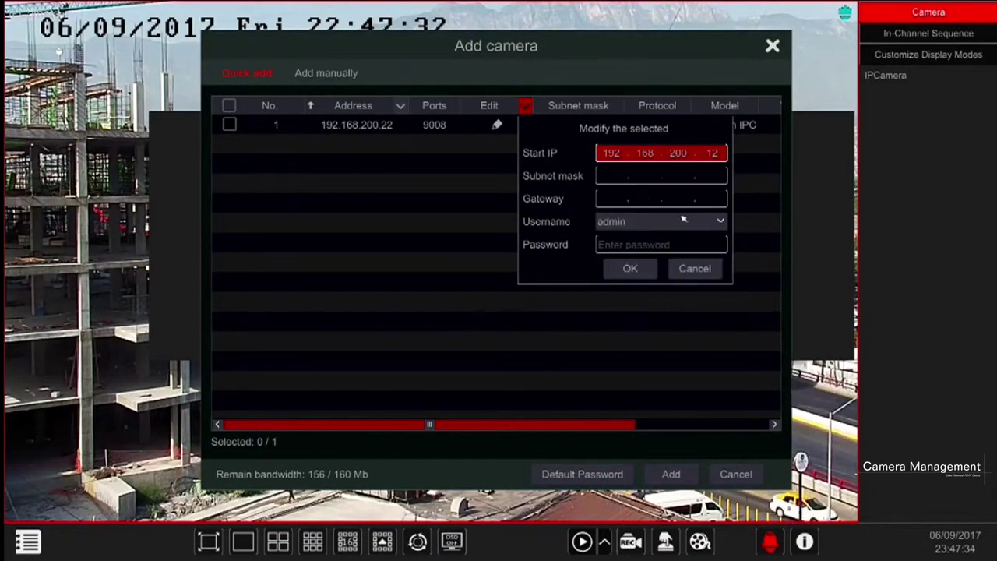
# Set subnet mask 255.255.255.0 and gateway 192.168.200.1, enter the camera account password, and apply the address modification.
pyautogui.click(612, 179)
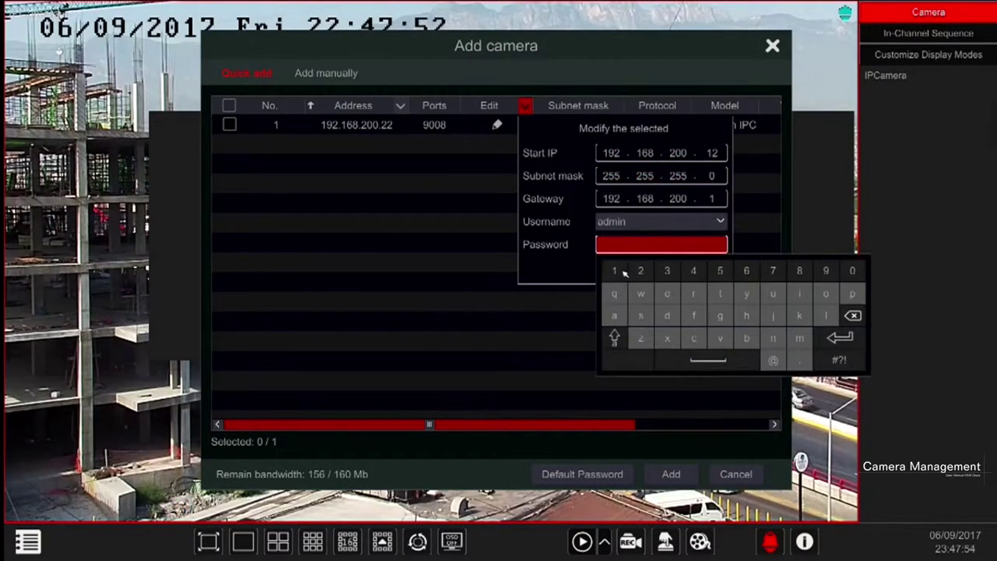
pyautogui.click(613, 270)
pyautogui.click(640, 270)
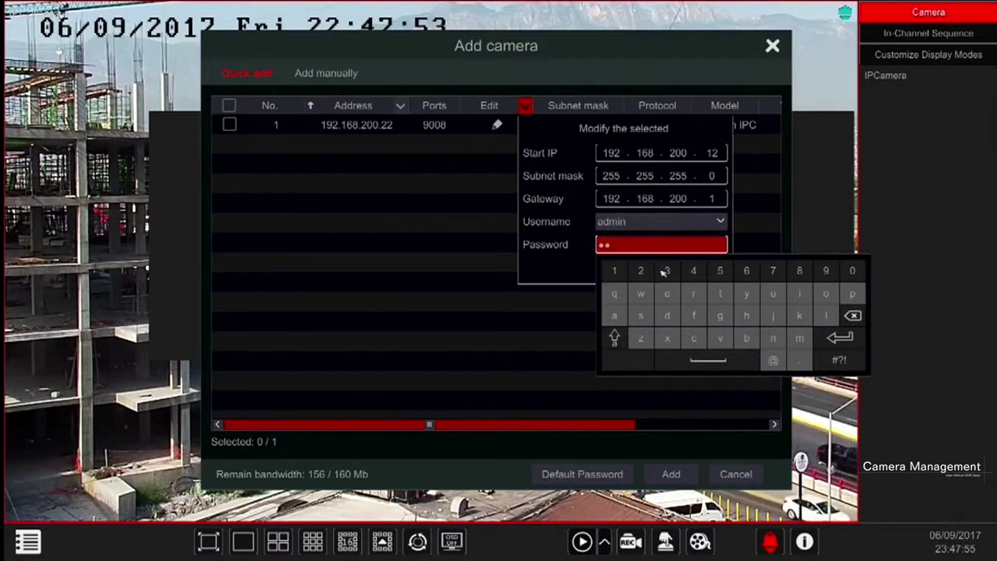
pyautogui.click(693, 271)
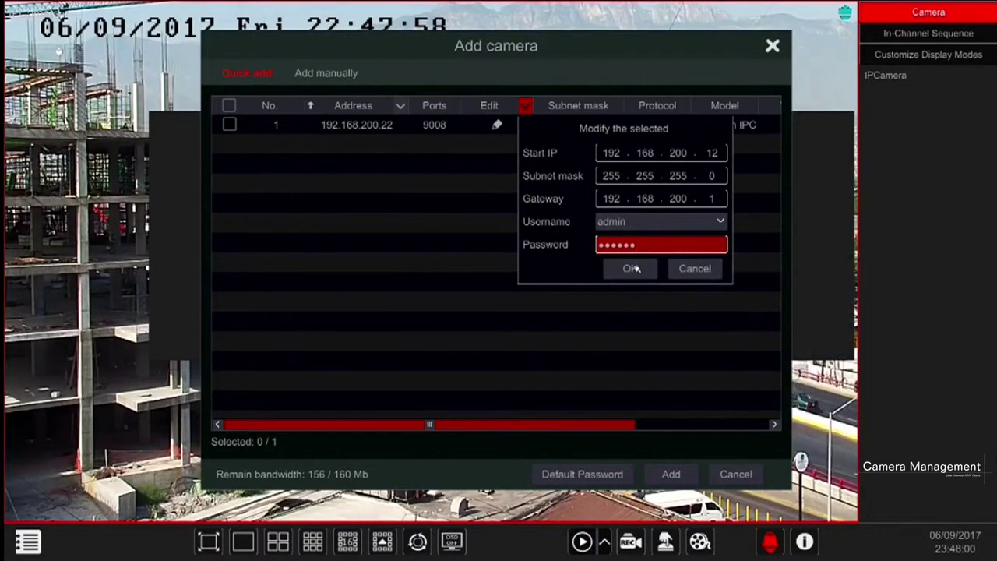
pyautogui.click(632, 269)
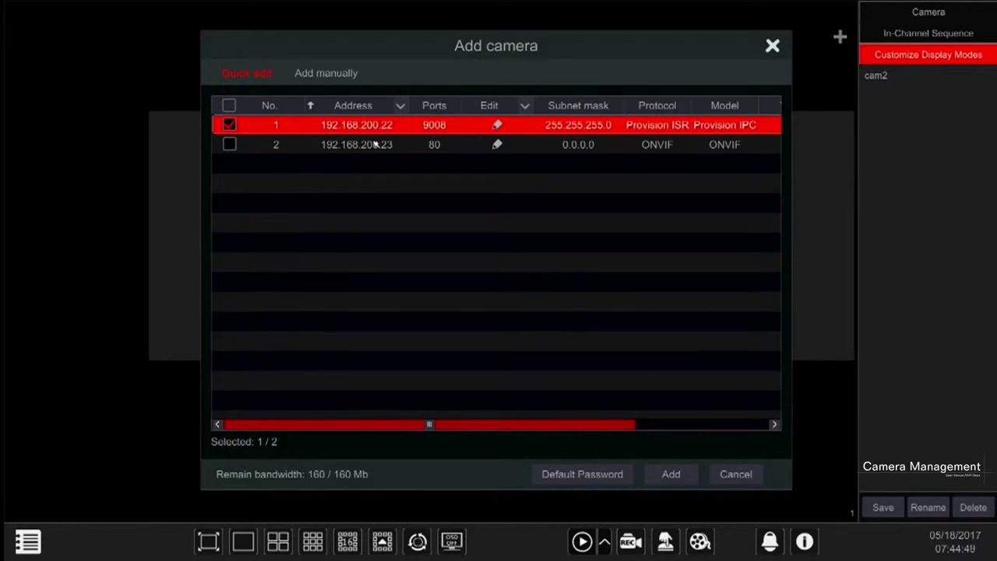
# Accept the manufacturer default passwords and add both discovered cameras, 192.168.200.22 and 192.168.200.23.
pyautogui.click(563, 474)
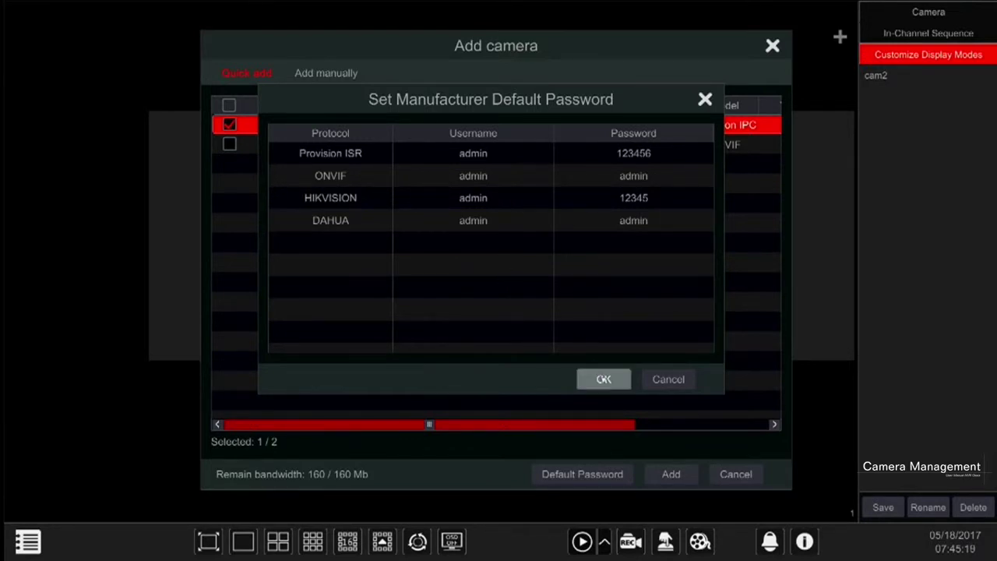
pyautogui.click(606, 381)
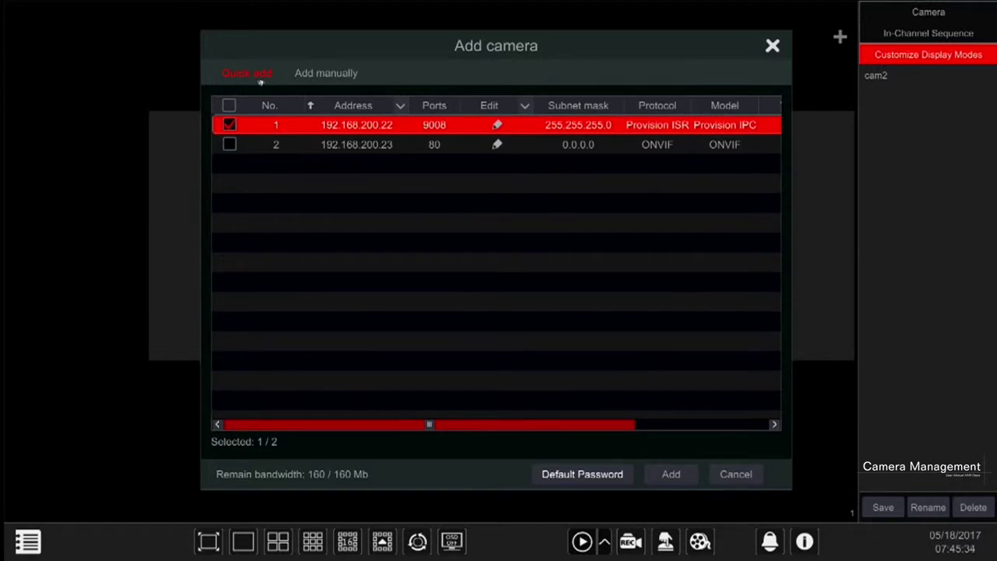
pyautogui.click(229, 147)
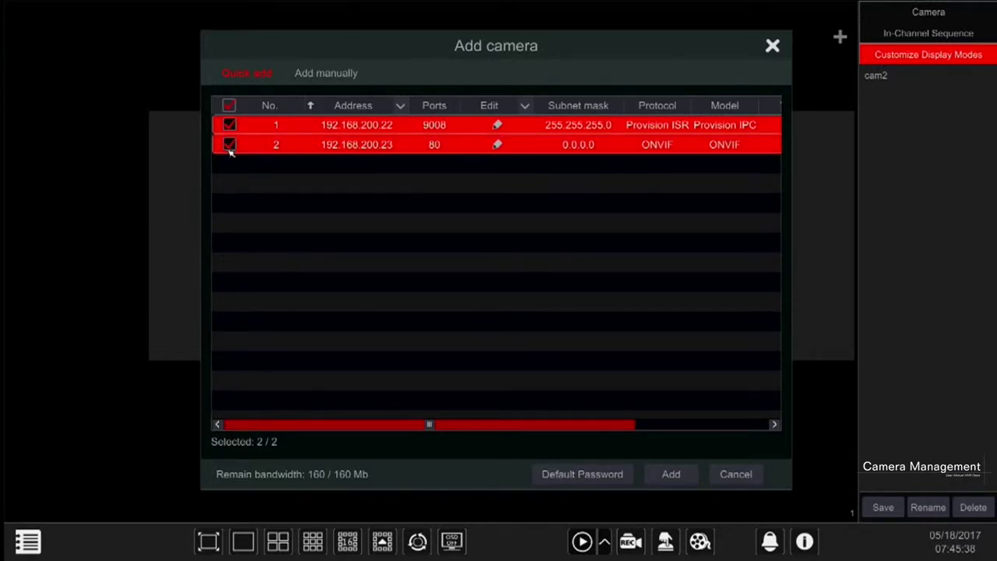
pyautogui.click(670, 473)
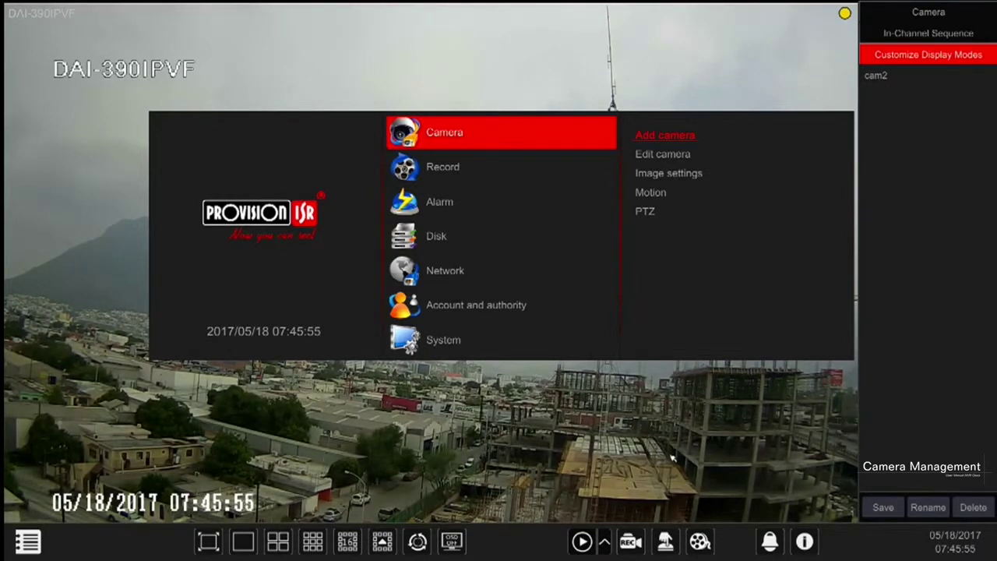
# Fill in a manual camera entry with address 192.168.1.90, port 9008 and protocol Provision ISR, and test its connection.
pyautogui.click(654, 134)
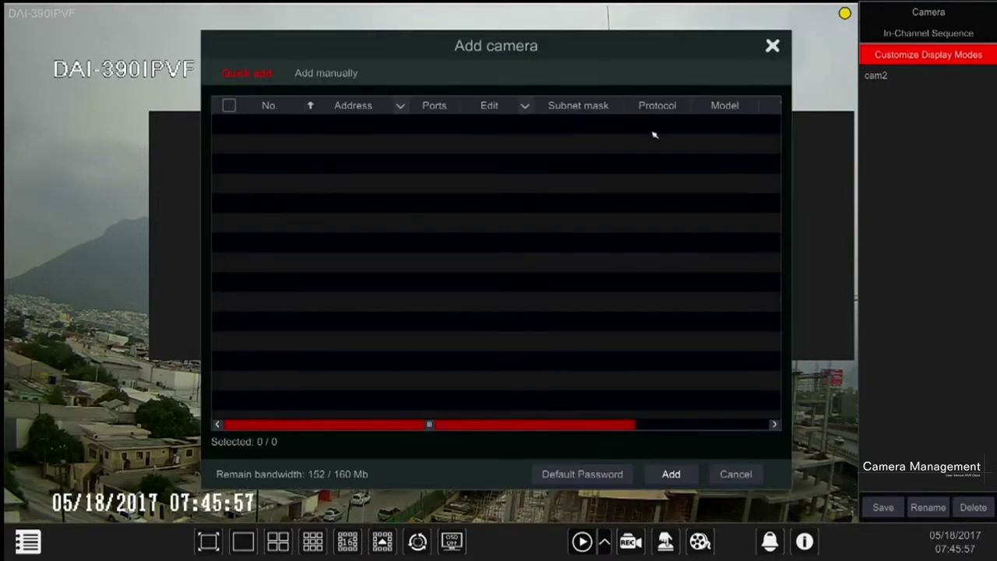
pyautogui.click(342, 75)
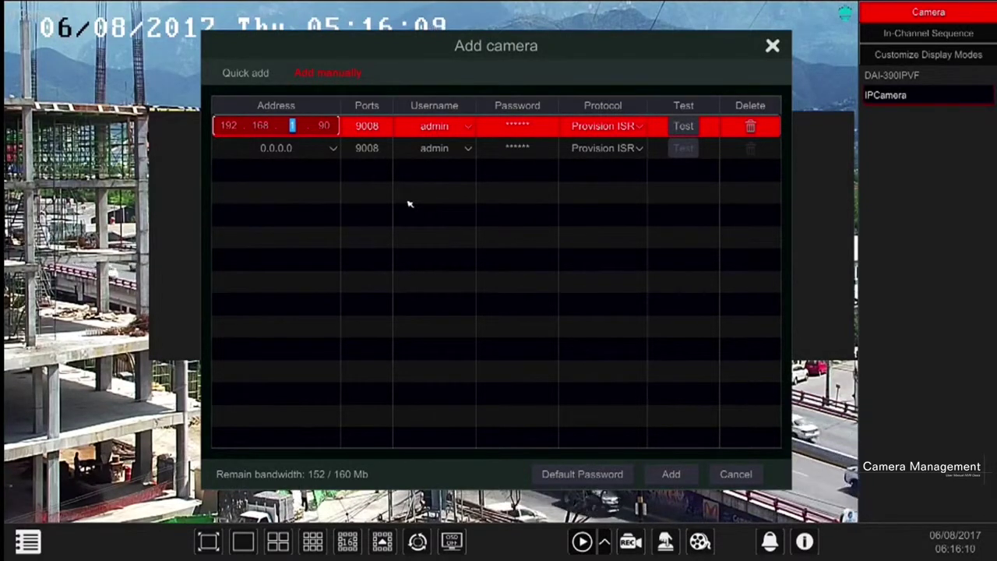
pyautogui.click(279, 126)
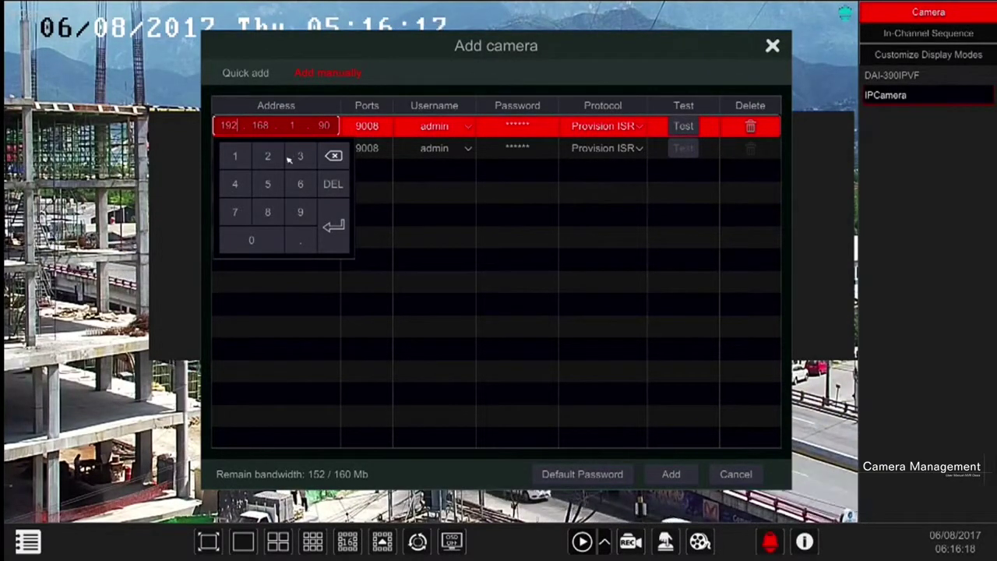
pyautogui.click(685, 127)
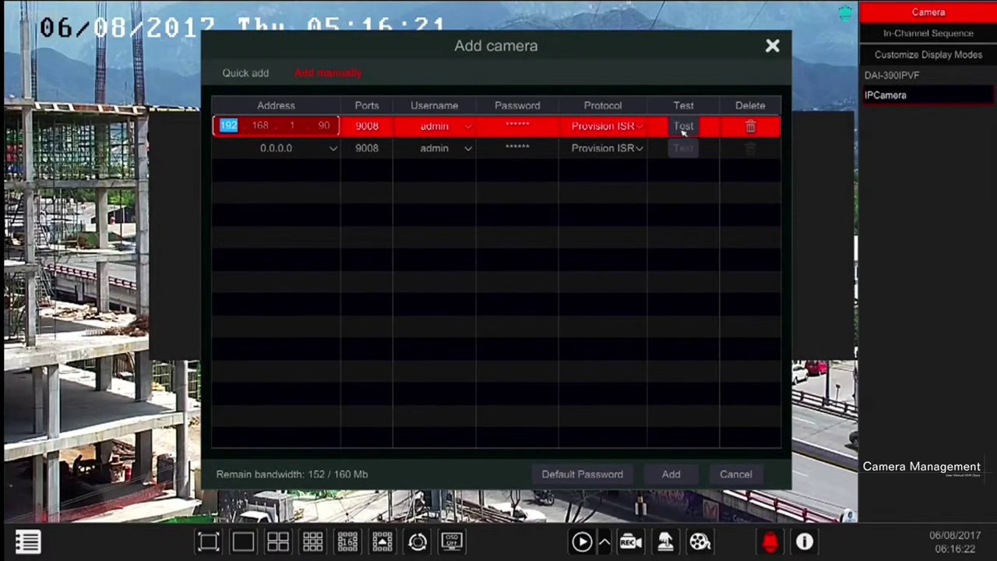
pyautogui.click(683, 129)
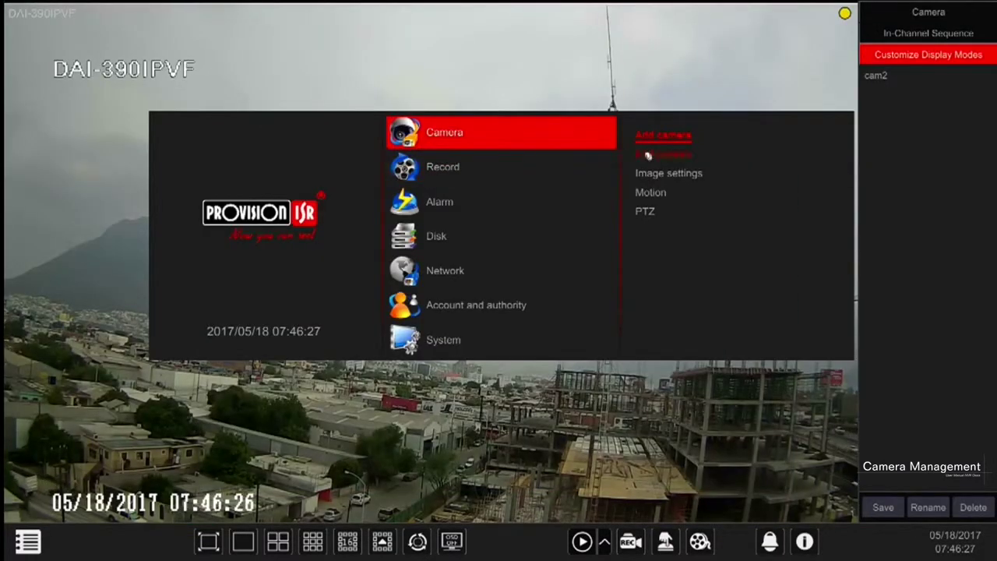
# Preview the DAI-390IPVF camera's live image from the camera editing list and review its connection settings.
pyautogui.click(657, 159)
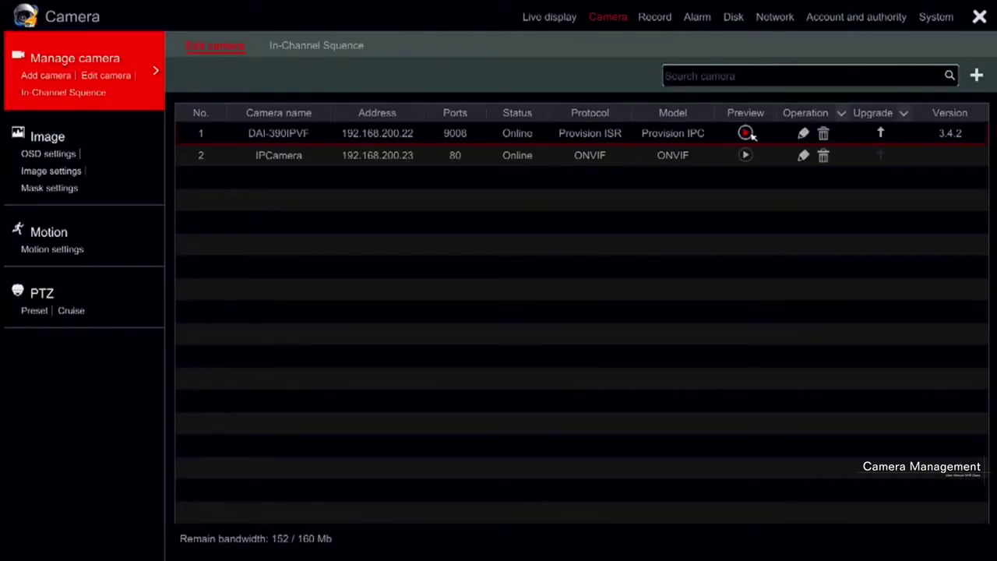
pyautogui.click(746, 133)
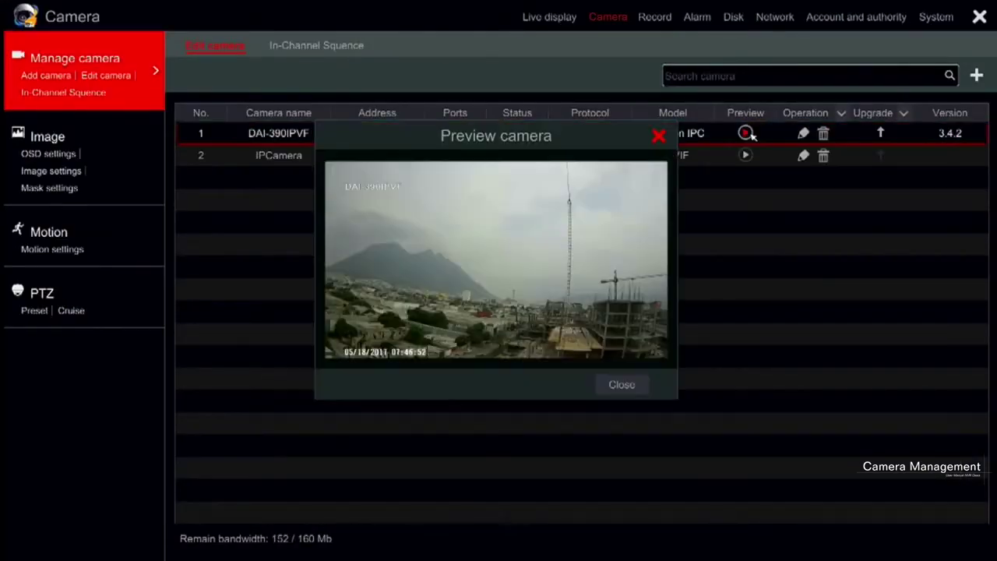
pyautogui.click(662, 136)
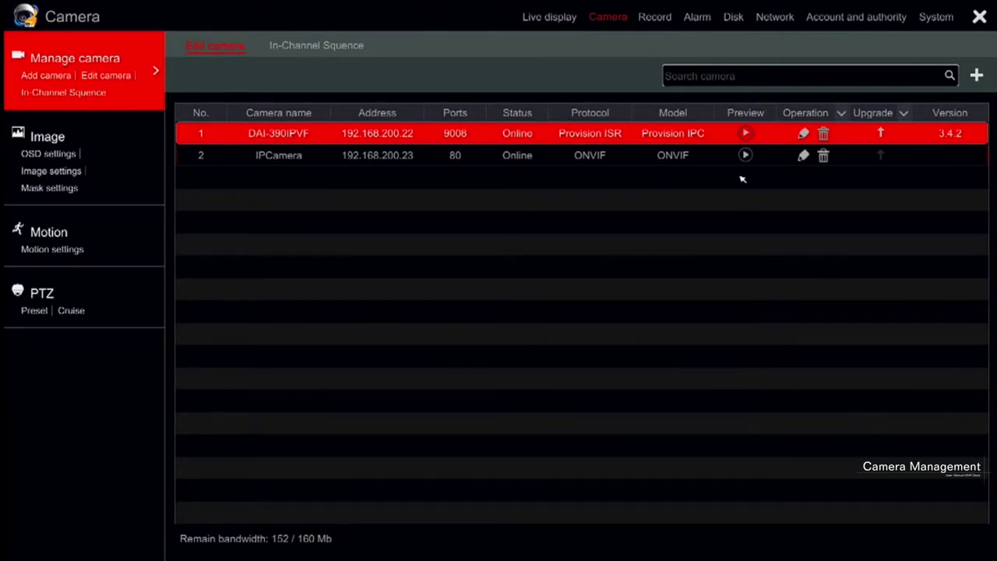
pyautogui.click(802, 135)
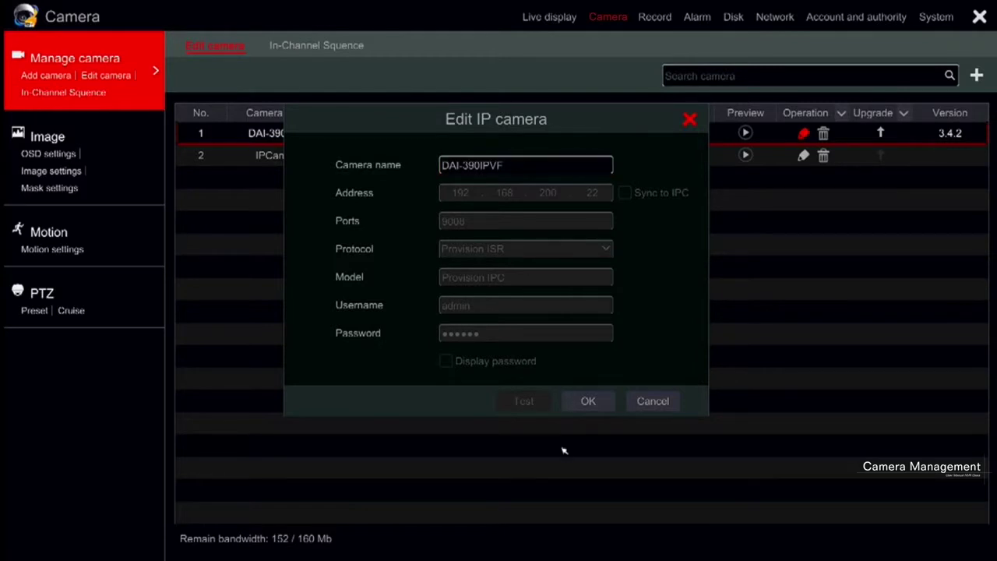
pyautogui.click(588, 402)
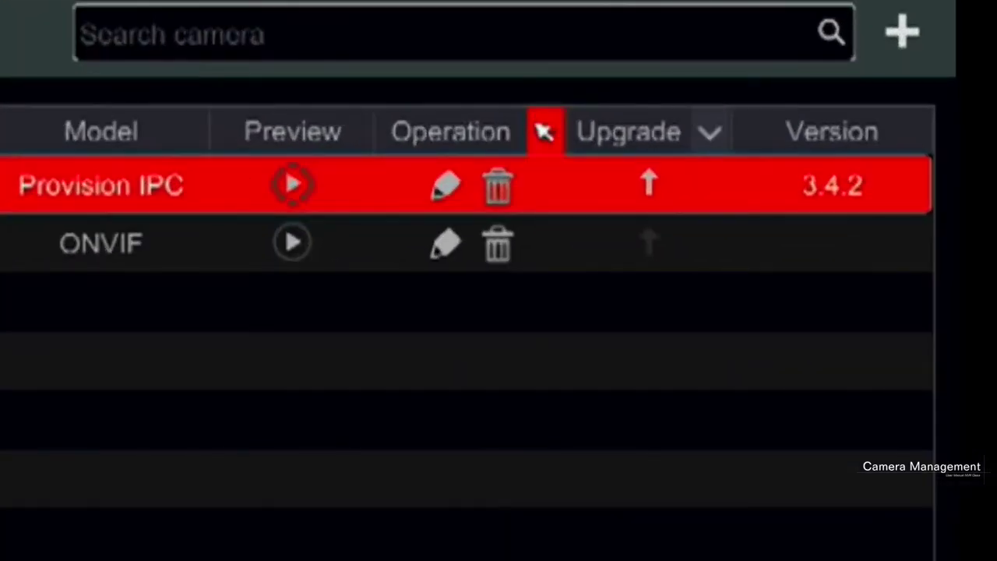
# Open the IPC password modification for the DAI-390IPVF camera and submit it with both password fields blank.
pyautogui.click(543, 132)
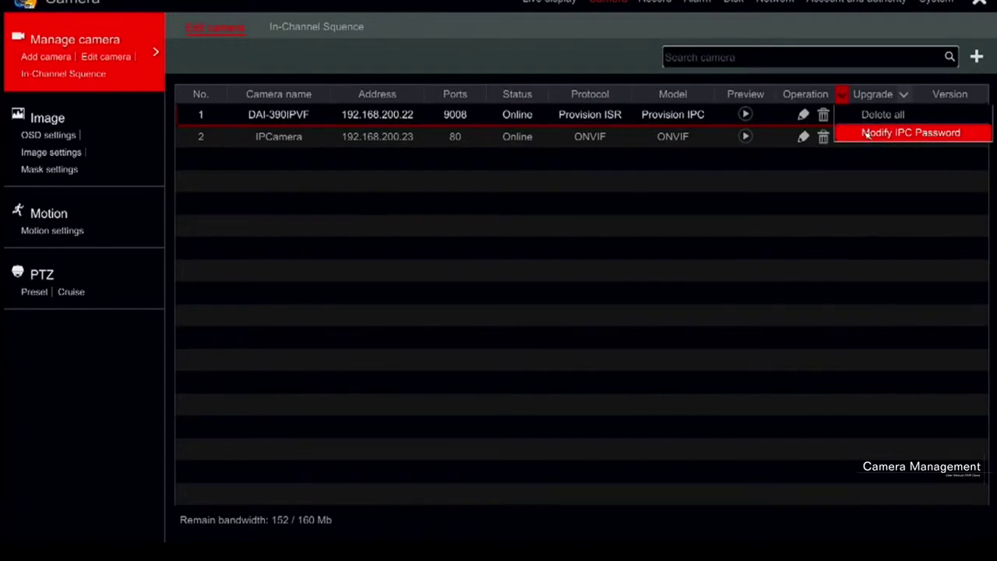
pyautogui.click(867, 134)
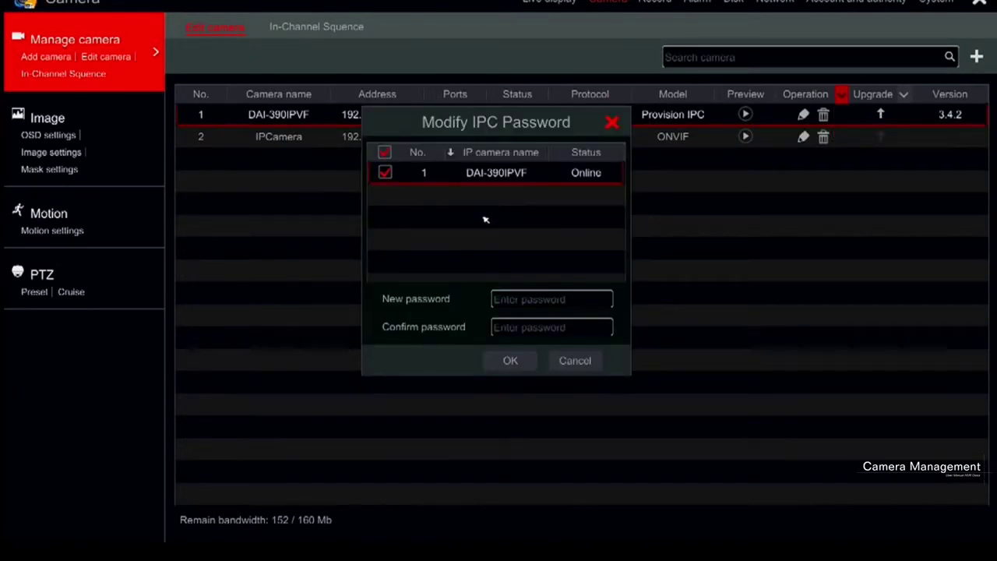
pyautogui.click(534, 299)
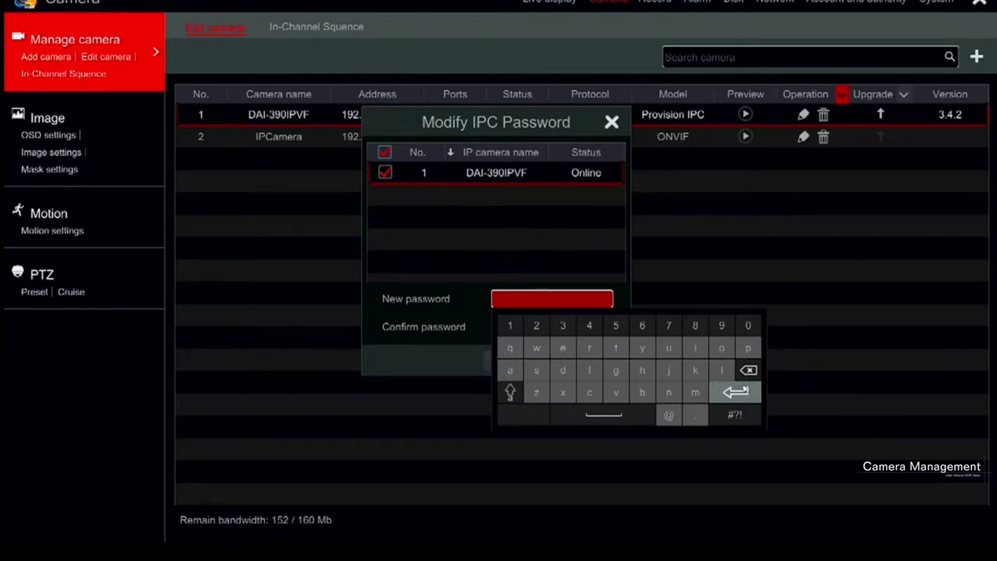
pyautogui.click(736, 391)
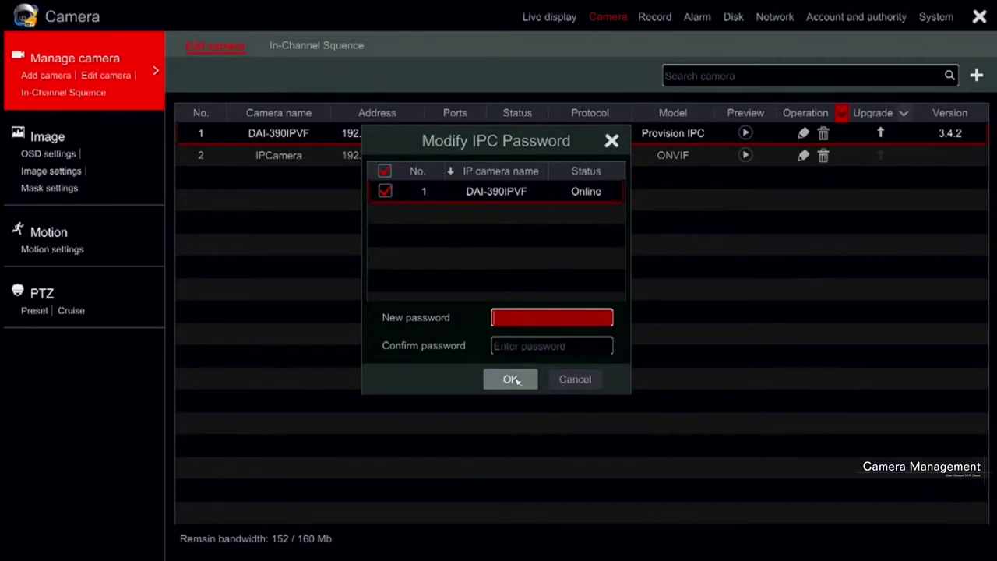
pyautogui.click(510, 379)
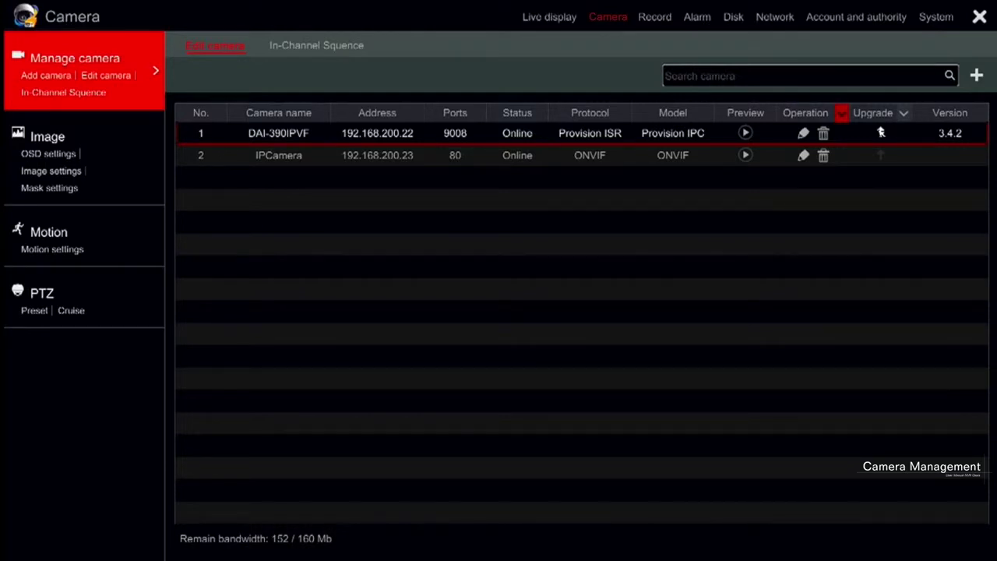
# Open the firmware upgrade for the DAI-390IPVF camera, accept the restart, and try to run it without selecting a device or file.
pyautogui.click(881, 133)
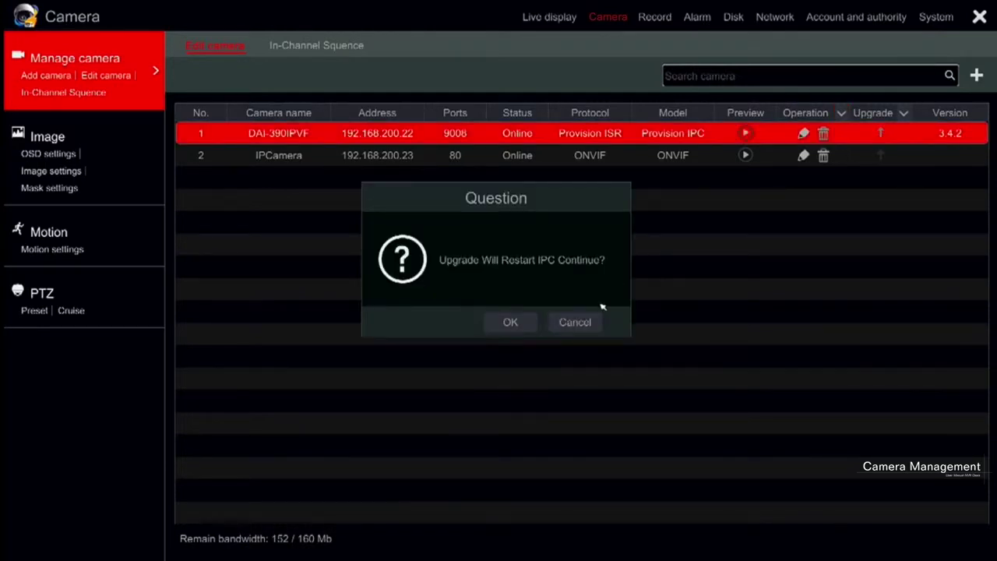
pyautogui.click(510, 322)
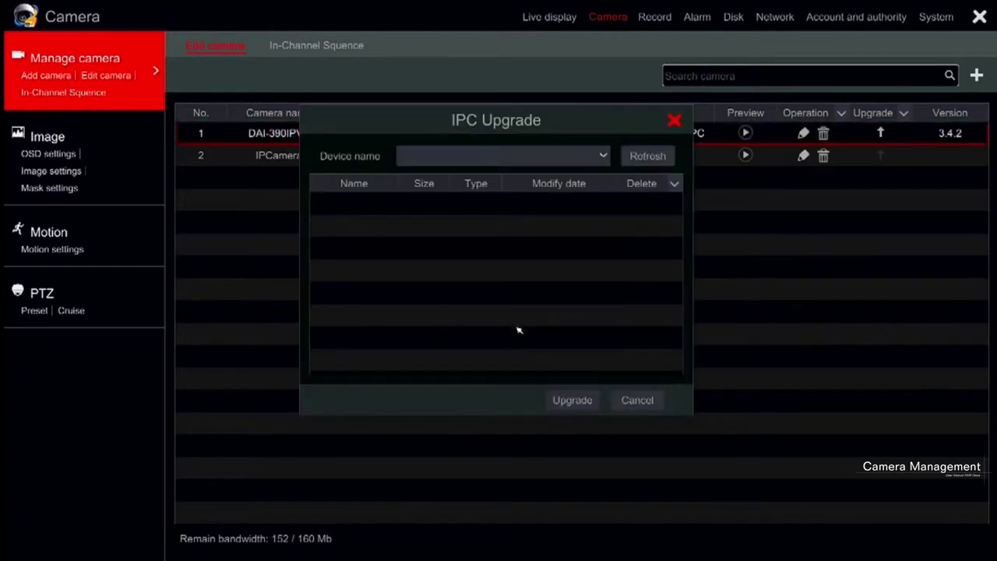
pyautogui.click(577, 406)
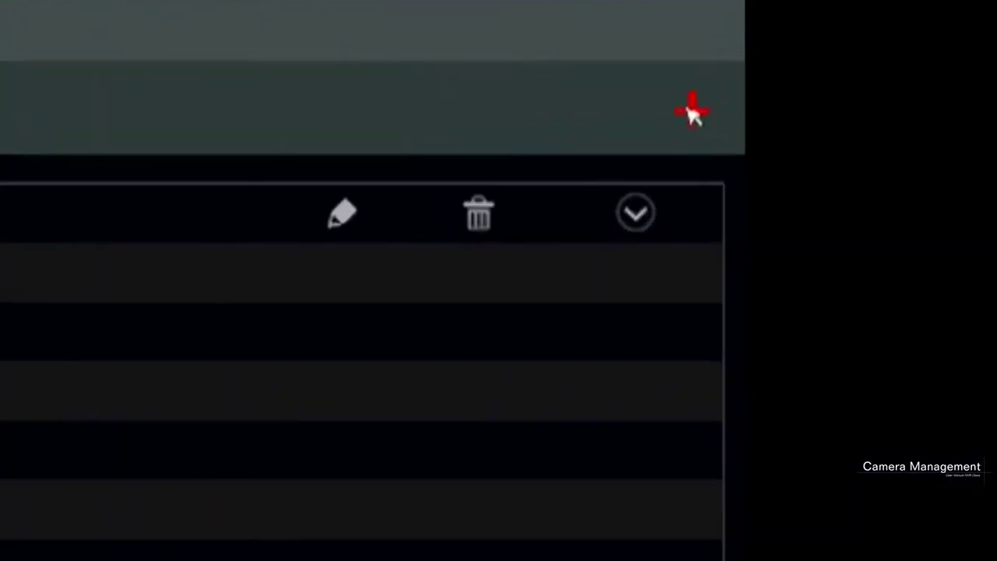
# Try to add an in-channel sequence group containing DAI-390IPVF and IPCamera with the group name left blank, and cancel it.
pyautogui.click(660, 115)
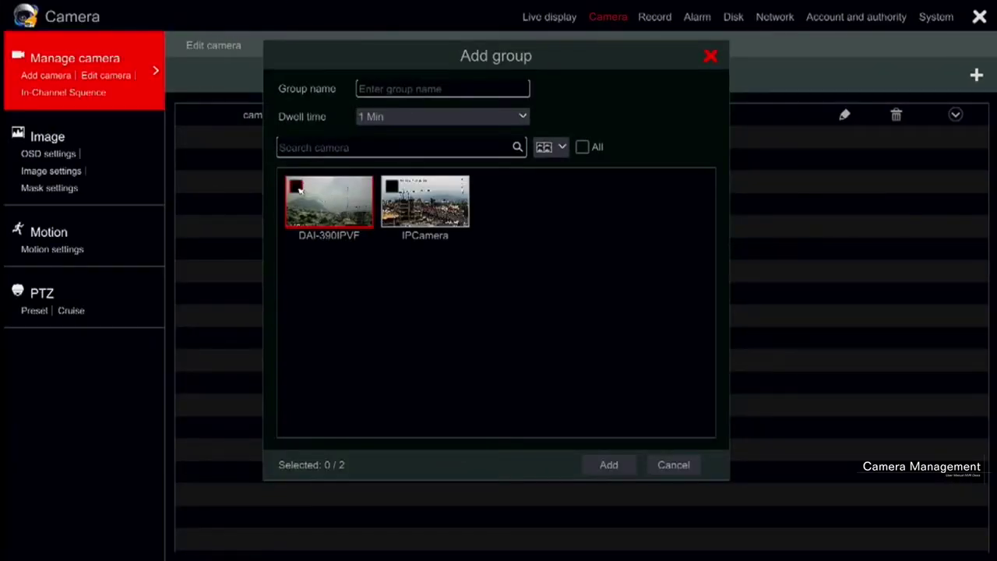
pyautogui.click(296, 187)
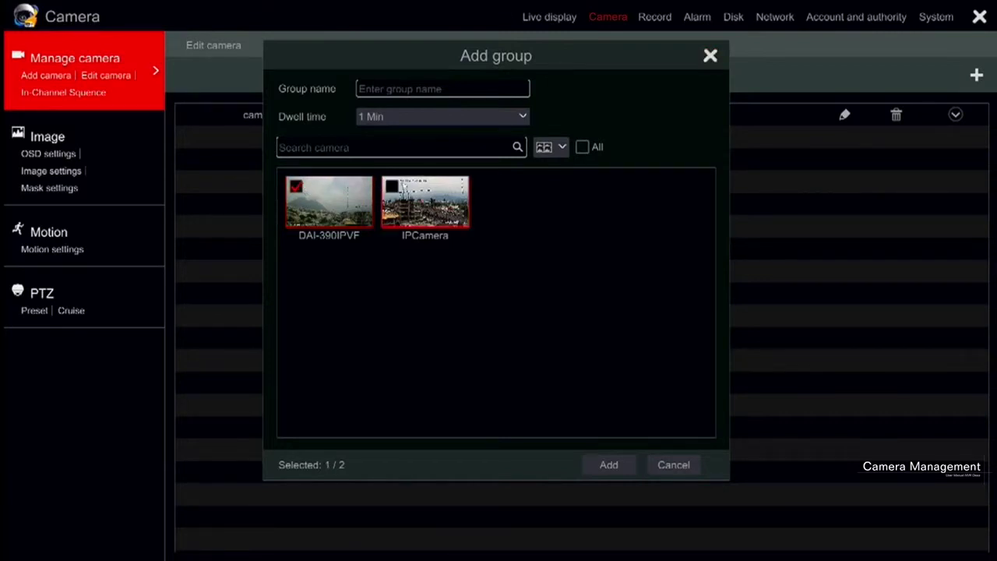
pyautogui.click(392, 187)
pyautogui.click(608, 464)
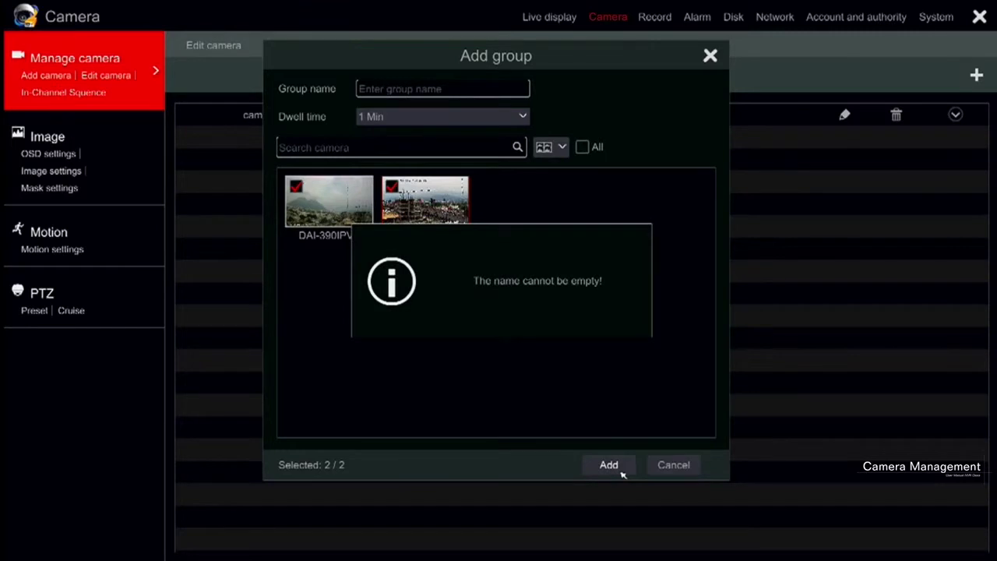
pyautogui.click(674, 465)
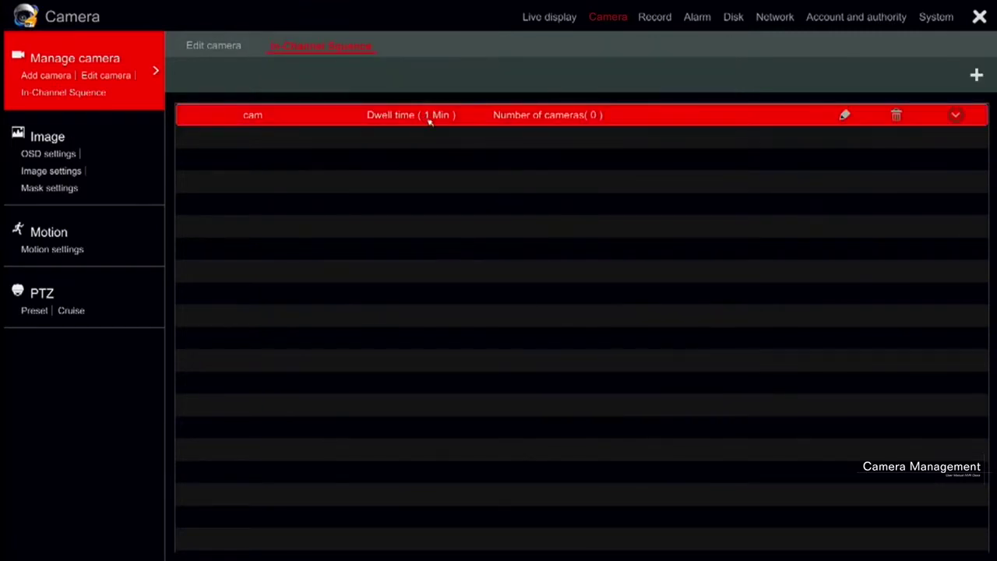
# Review the name and dwell time of the existing cam sequence group and accept them as they are.
pyautogui.click(841, 118)
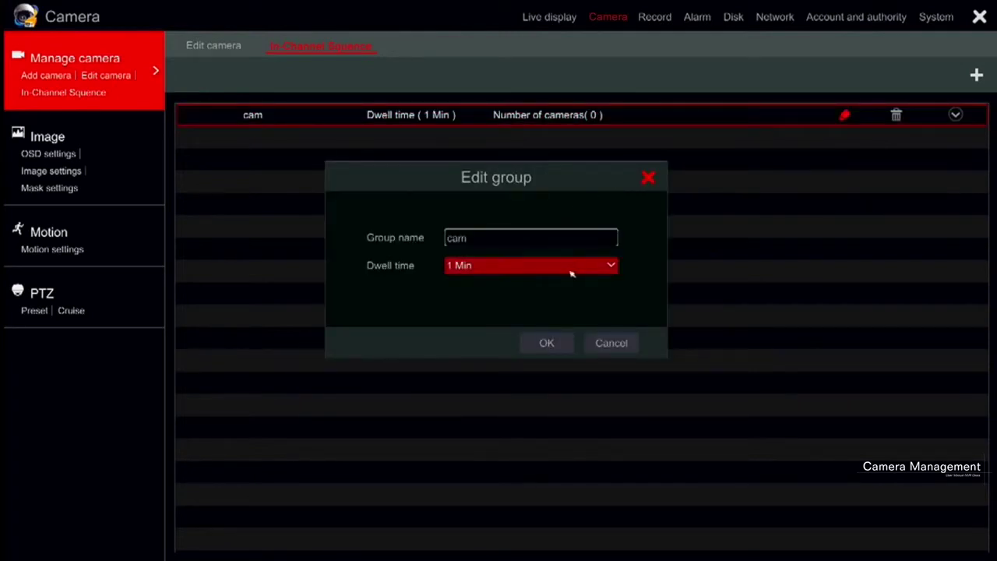
pyautogui.click(562, 343)
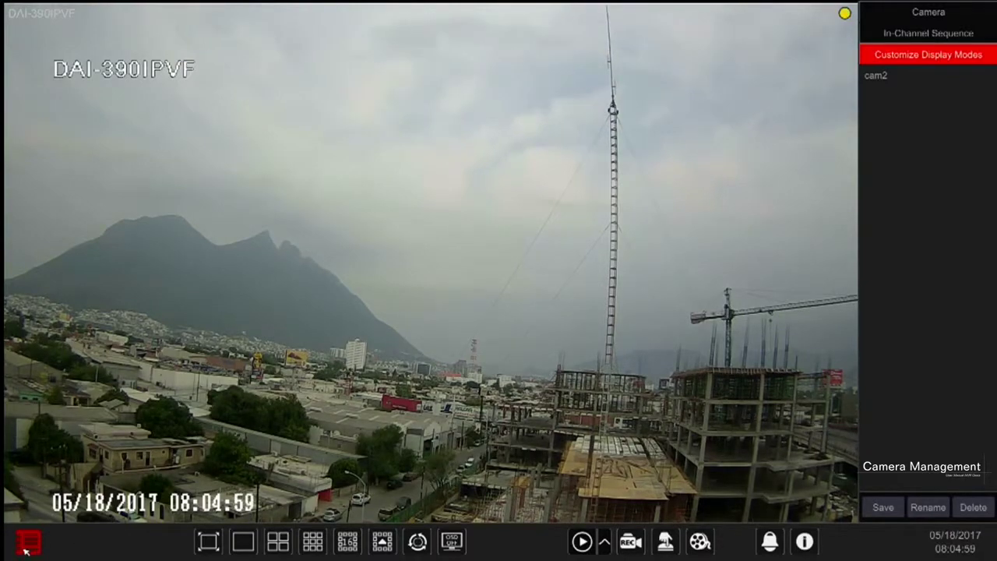
# From the live display, open the camera OSD settings and move DAI-390IPVF's name overlay slightly down and its time overlay slightly up.
pyautogui.click(25, 552)
pyautogui.click(72, 476)
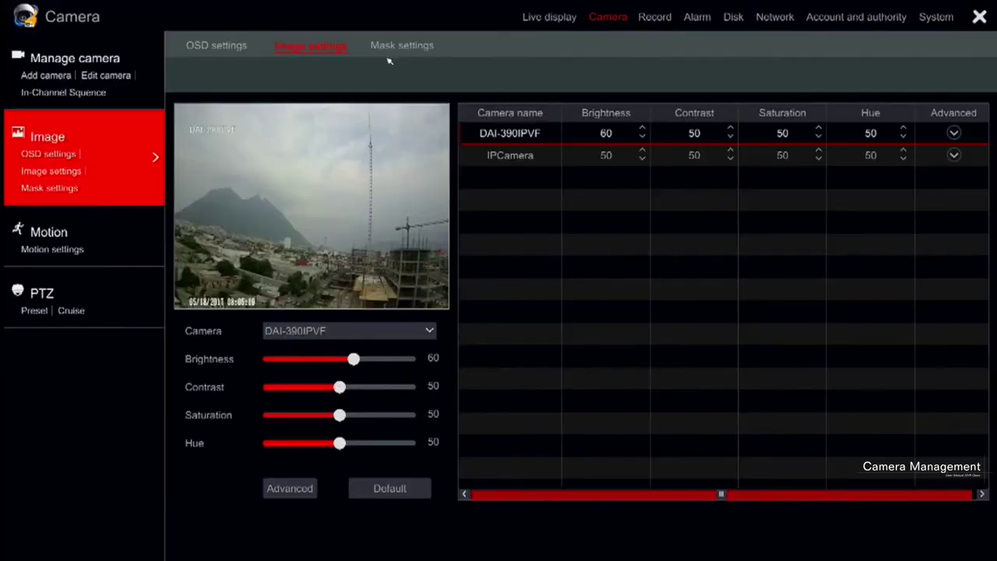
pyautogui.click(38, 156)
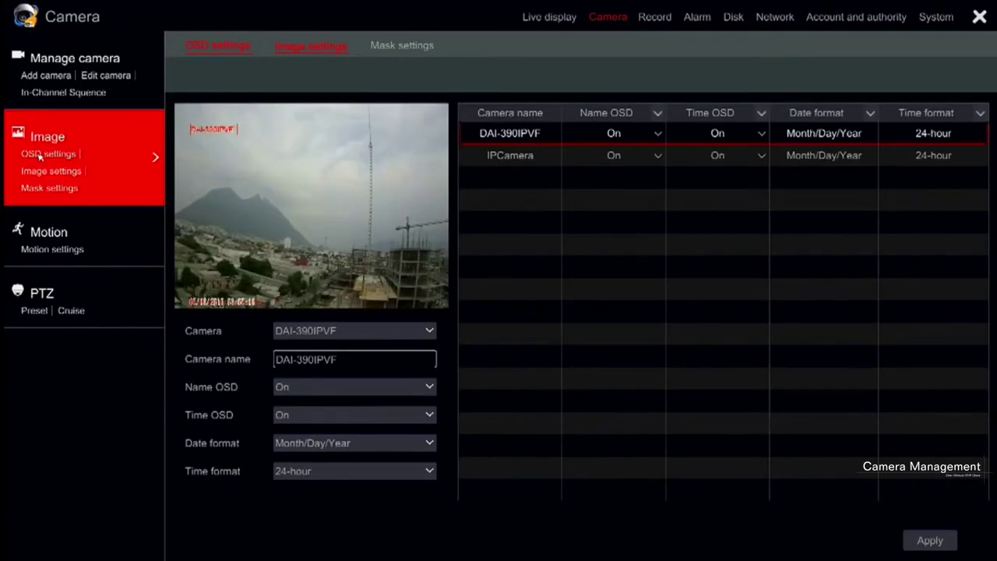
pyautogui.moveTo(213, 129); pyautogui.dragTo(216, 146)
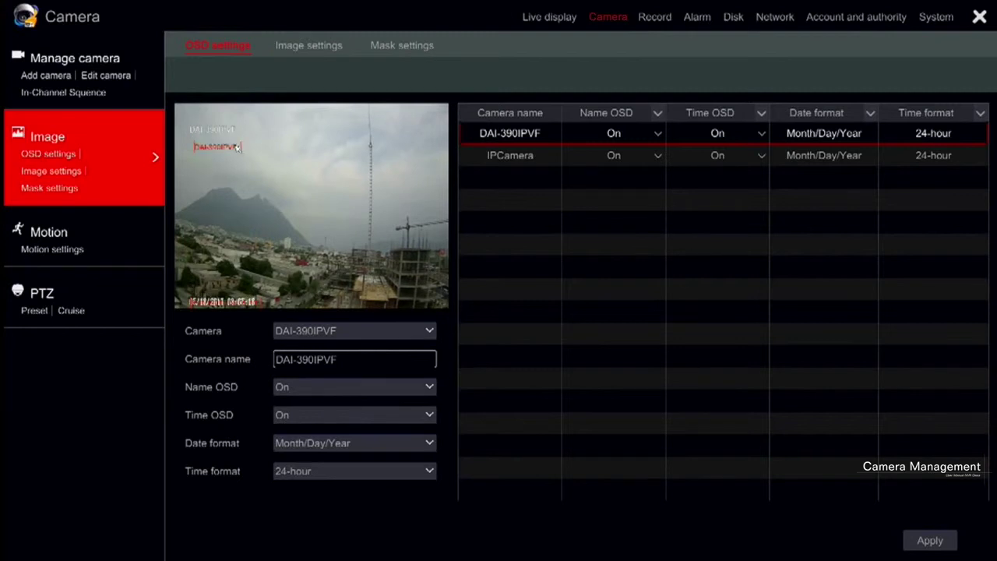
pyautogui.moveTo(229, 310); pyautogui.dragTo(233, 282)
# View IPCamera's OSD preview, return to DAI-390IPVF, and move its name and time overlays further inward on the image.
pyautogui.click(327, 333)
pyautogui.click(316, 372)
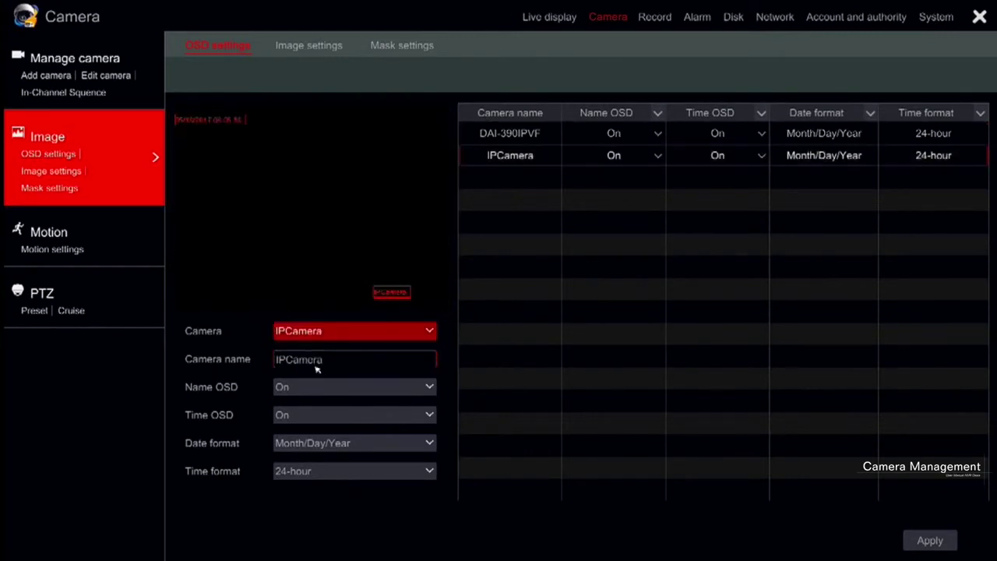
pyautogui.click(341, 333)
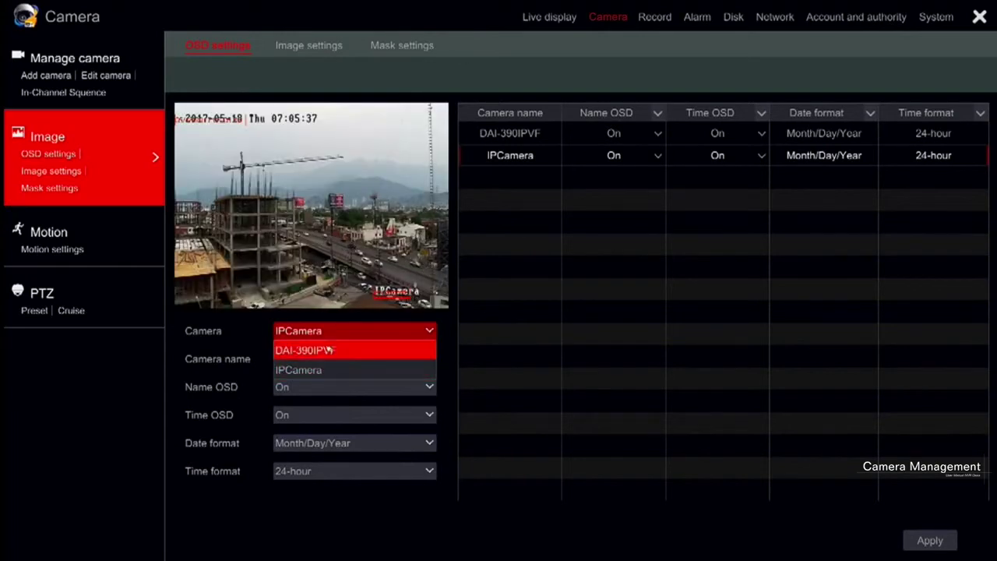
pyautogui.click(335, 350)
pyautogui.moveTo(230, 161); pyautogui.dragTo(253, 164)
pyautogui.moveTo(243, 282); pyautogui.dragTo(273, 241)
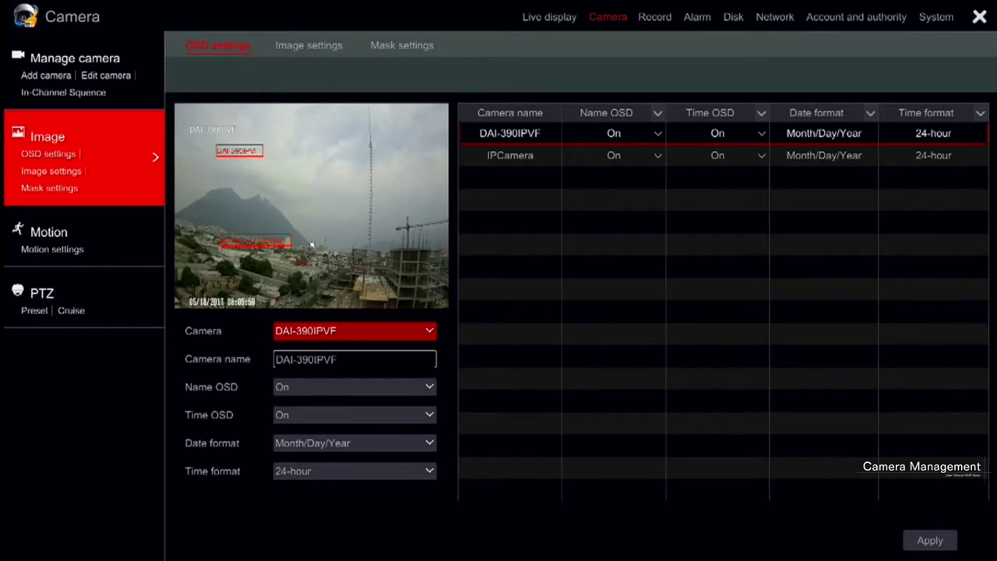
# Turn off IPCamera's name OSD and apply it, and open the Name OSD choices for all cameras.
pyautogui.click(655, 134)
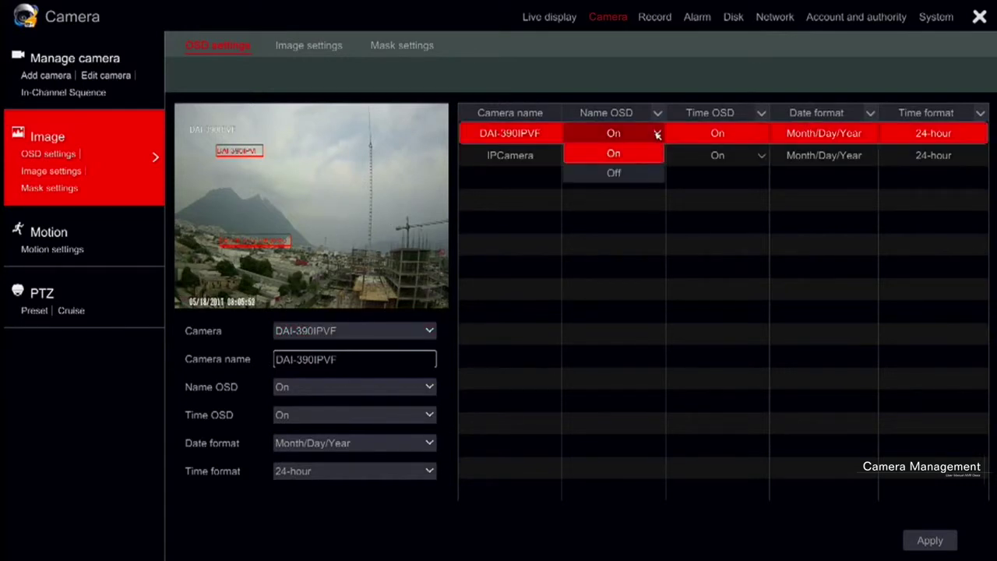
pyautogui.click(643, 155)
pyautogui.click(654, 160)
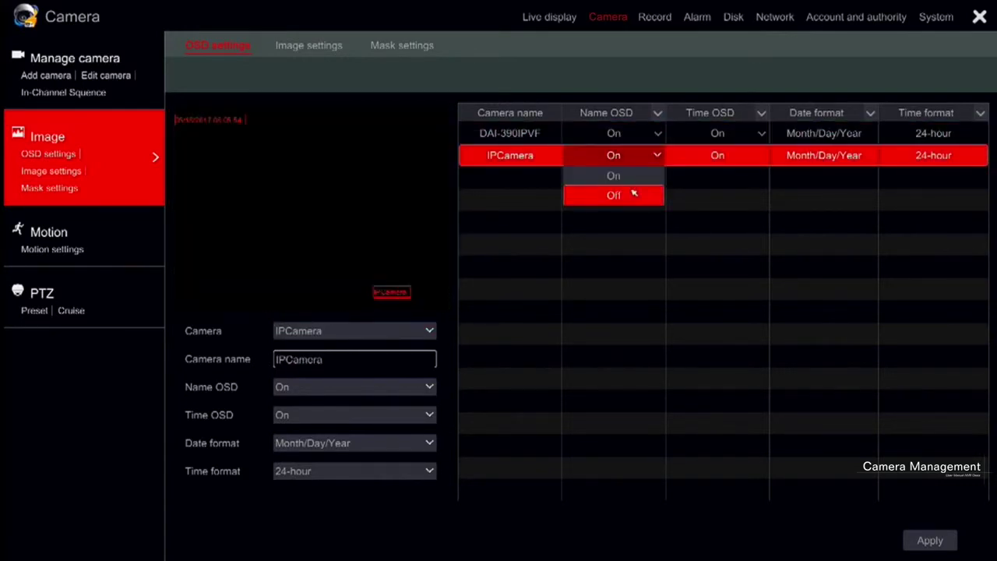
pyautogui.click(634, 193)
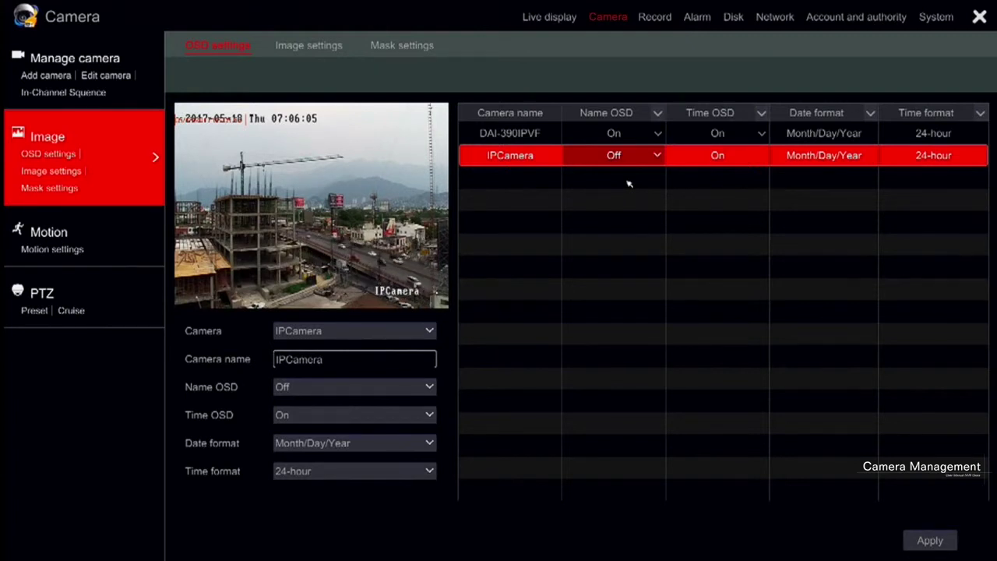
pyautogui.click(930, 539)
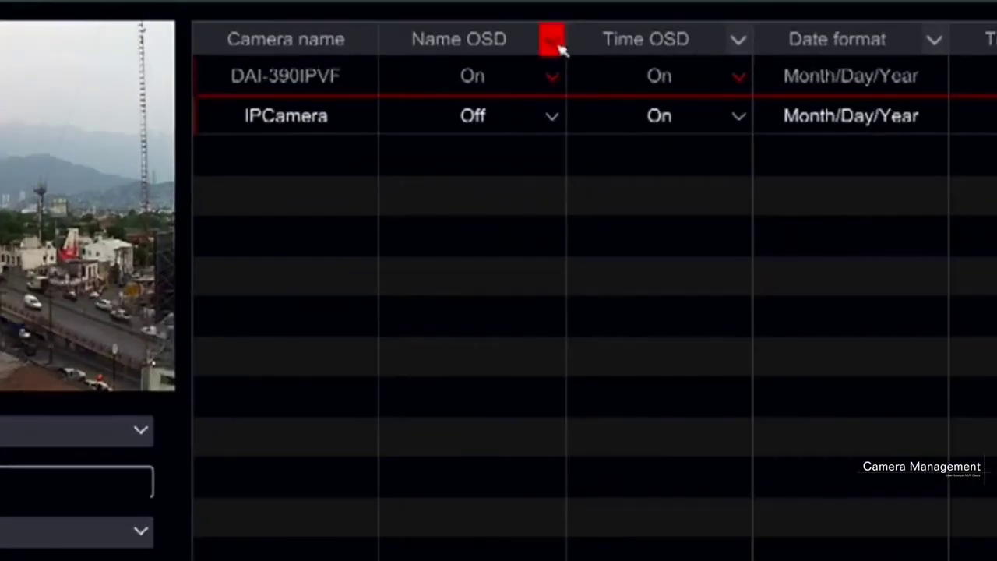
pyautogui.click(557, 45)
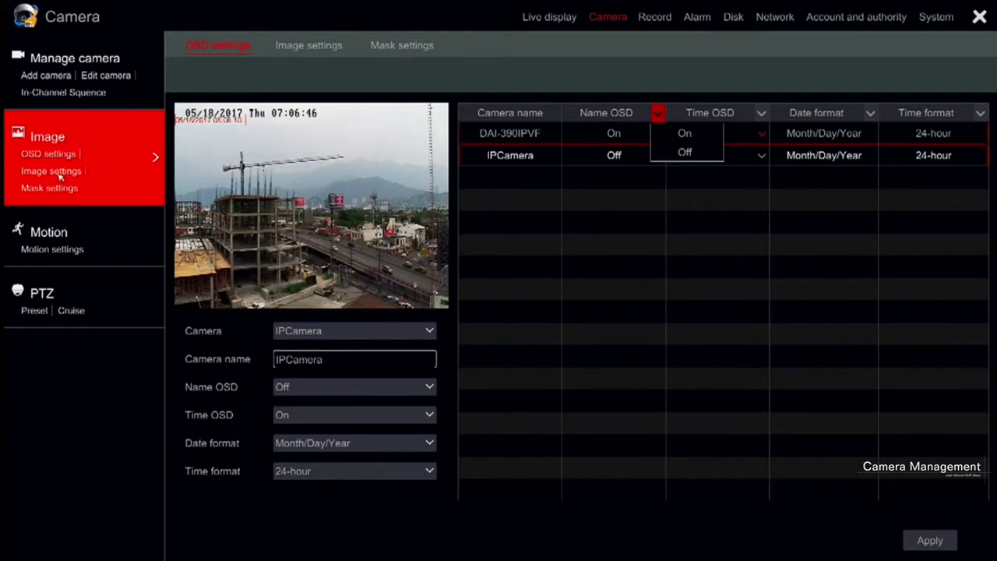
# Review the image settings of DAI-390IPVF, including the camera selection and its advanced options.
pyautogui.click(52, 171)
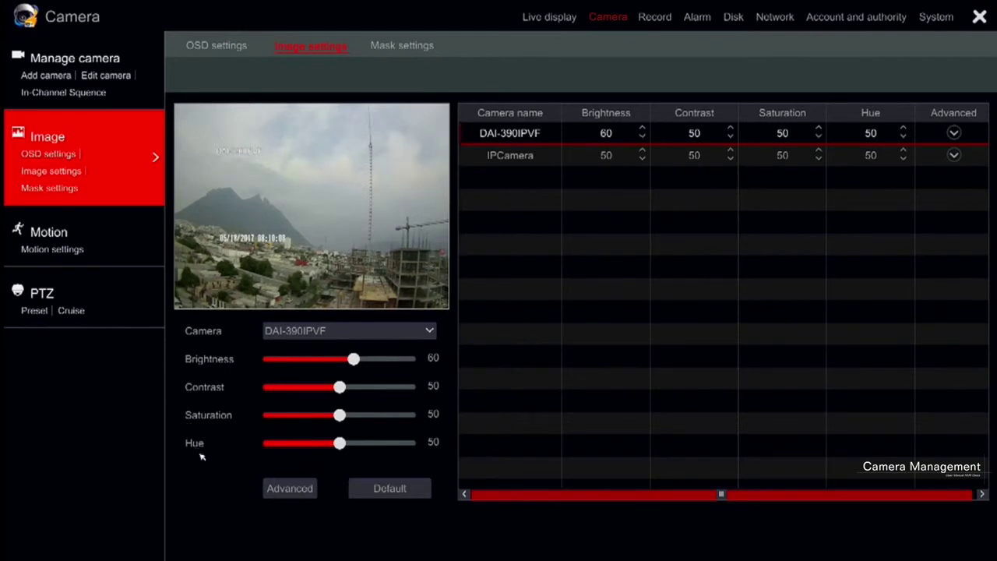
pyautogui.click(303, 331)
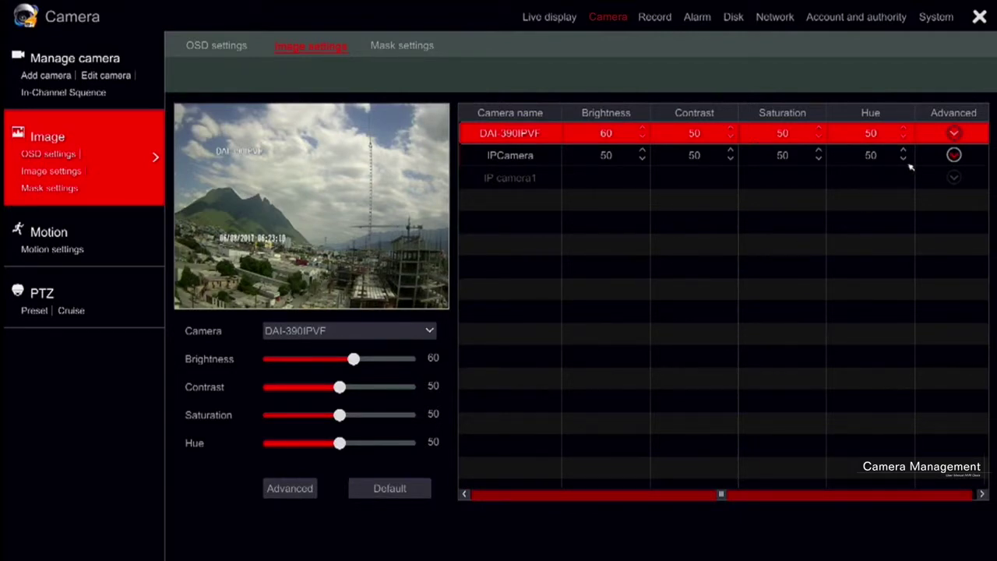
pyautogui.click(955, 133)
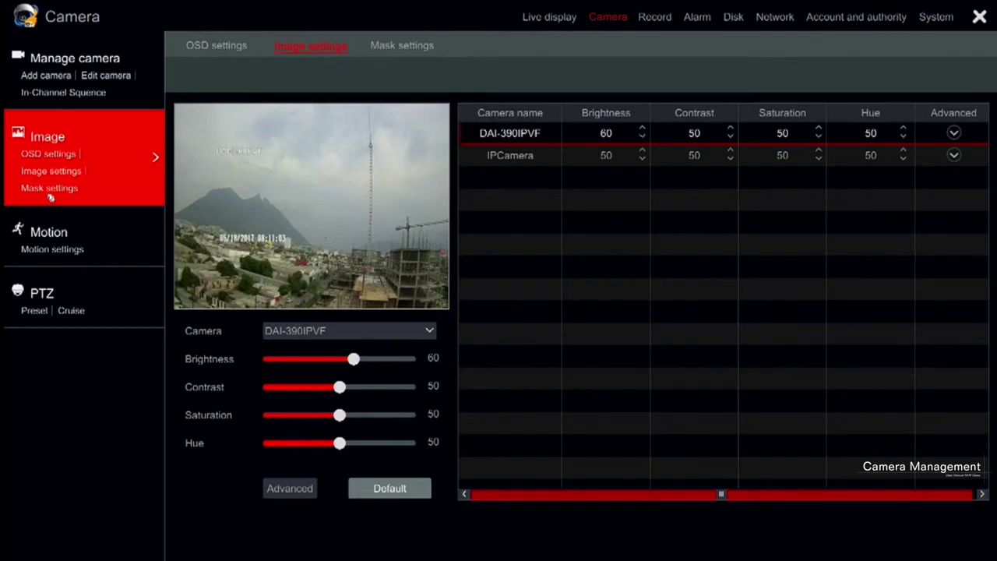
# Draw a rectangular mask over the middle of the DAI-390IPVF image in the mask settings, and delete it before applying.
pyautogui.click(49, 193)
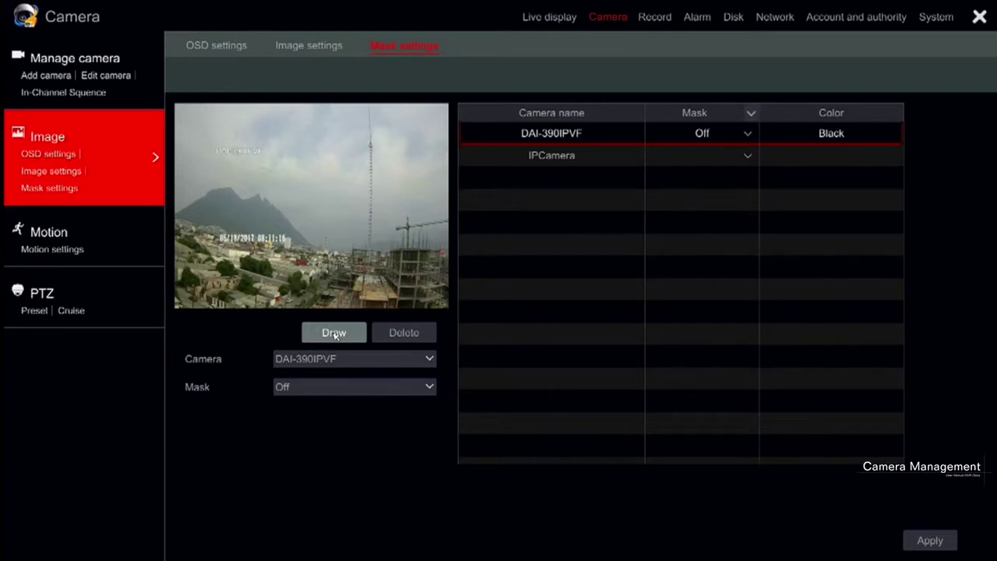
pyautogui.click(333, 358)
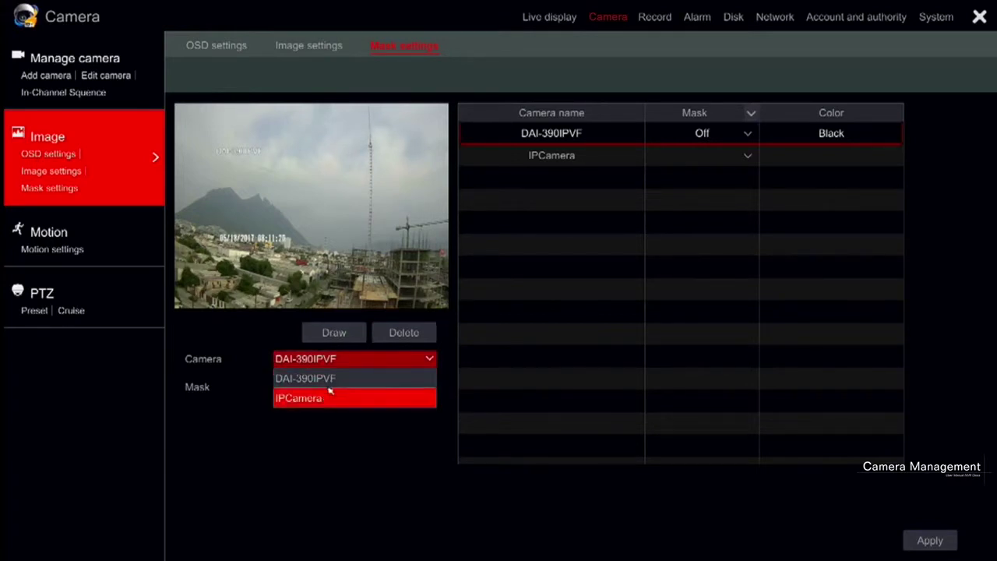
pyautogui.click(324, 378)
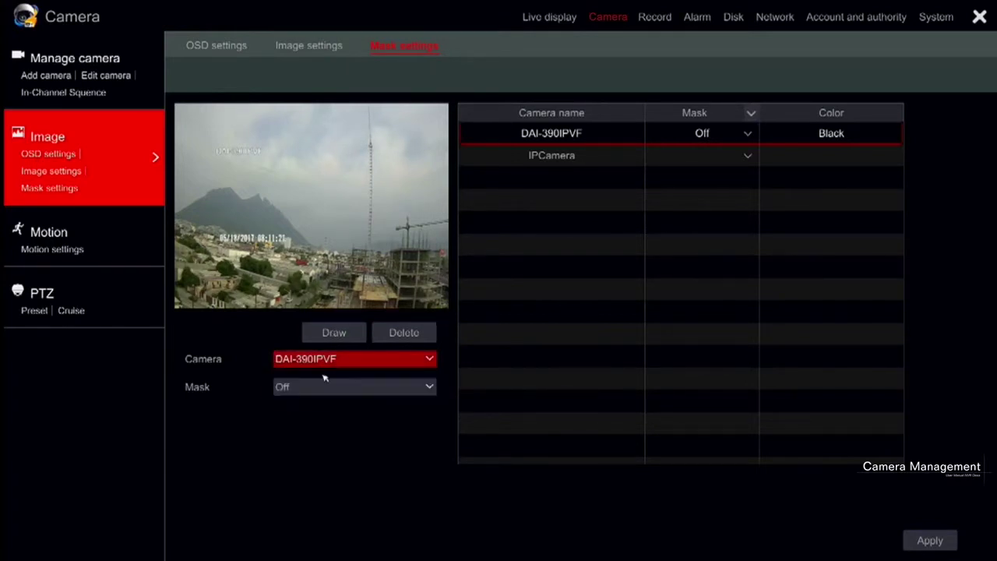
pyautogui.click(322, 332)
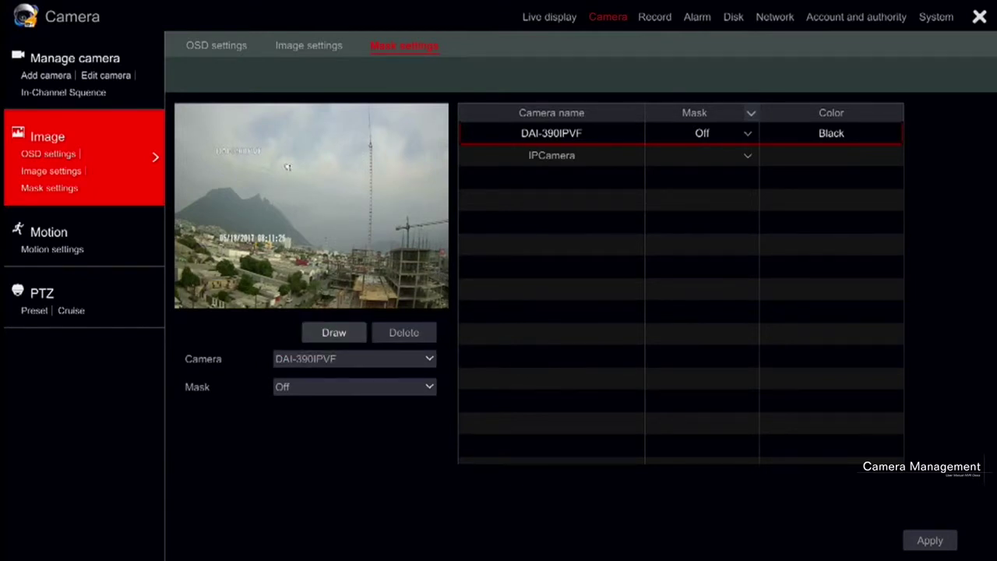
pyautogui.moveTo(285, 162); pyautogui.dragTo(383, 274)
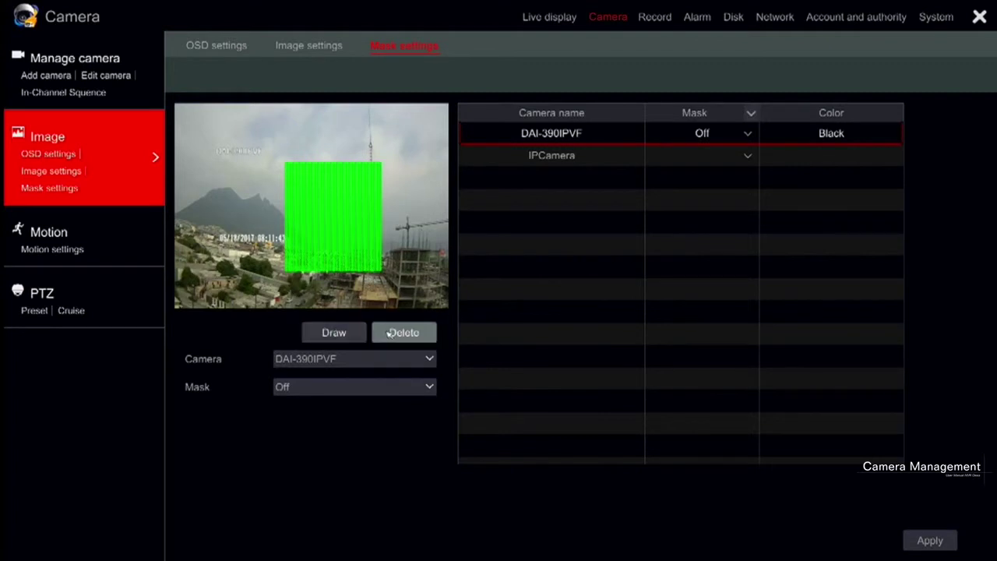
pyautogui.click(391, 334)
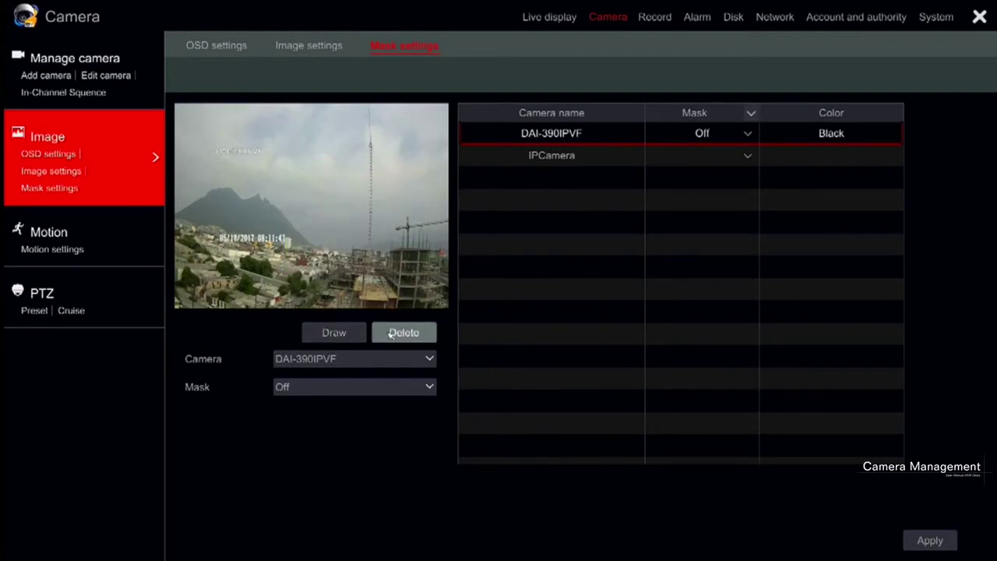
pyautogui.click(925, 541)
# In the motion settings, turn motion detection on for DAI-390IPVF and set its sensitivity to 6.
pyautogui.click(53, 234)
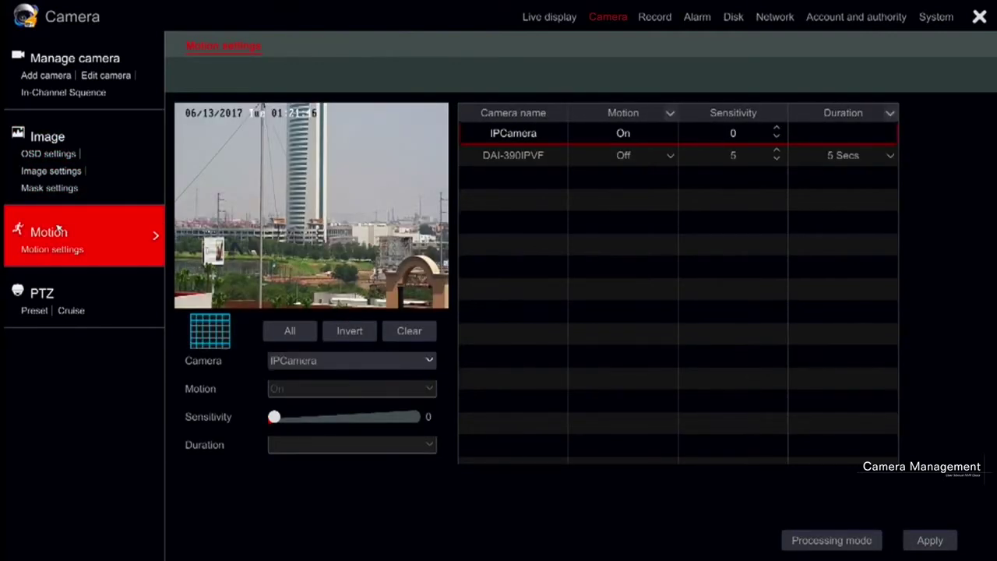
pyautogui.click(195, 320)
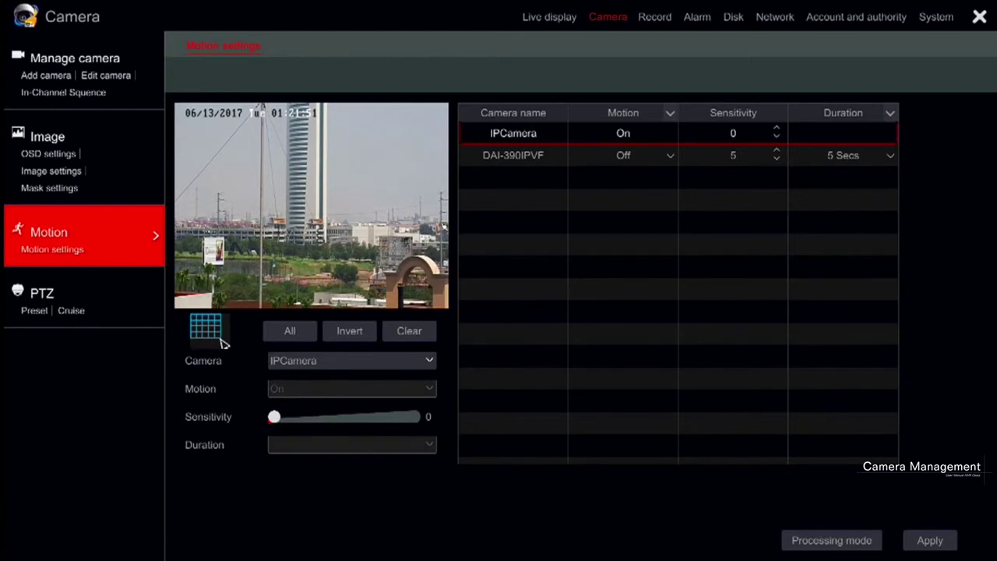
pyautogui.click(506, 159)
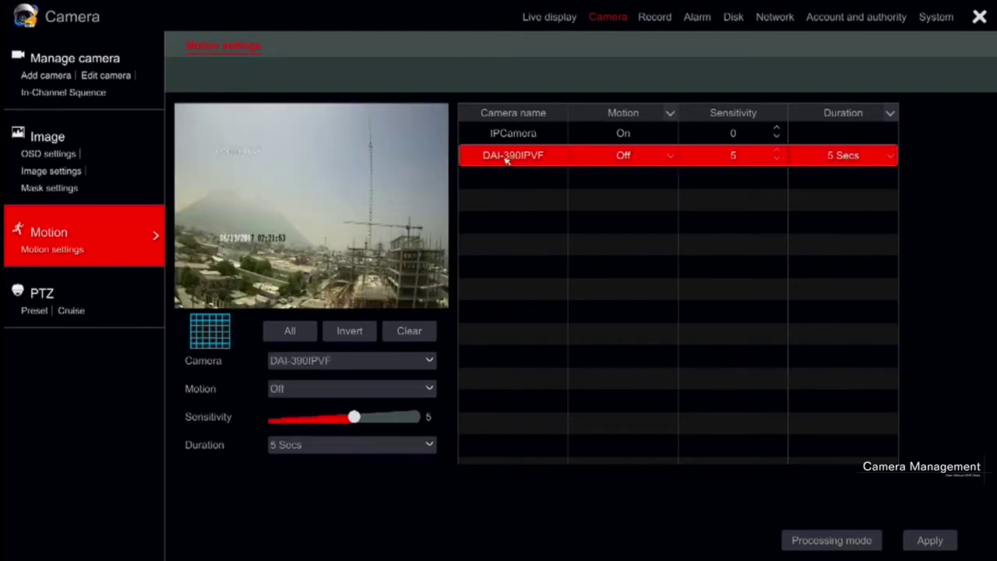
pyautogui.click(668, 155)
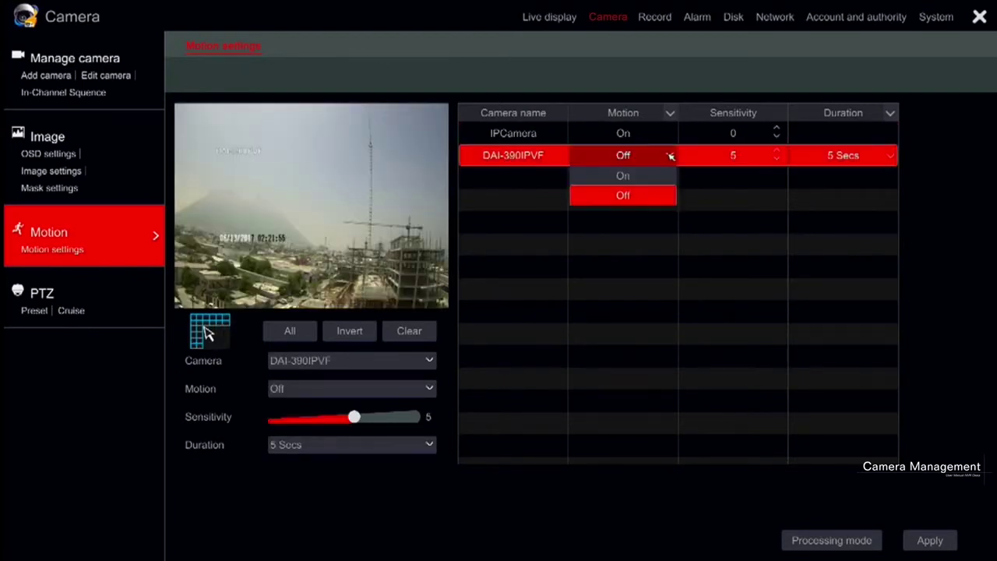
pyautogui.click(646, 179)
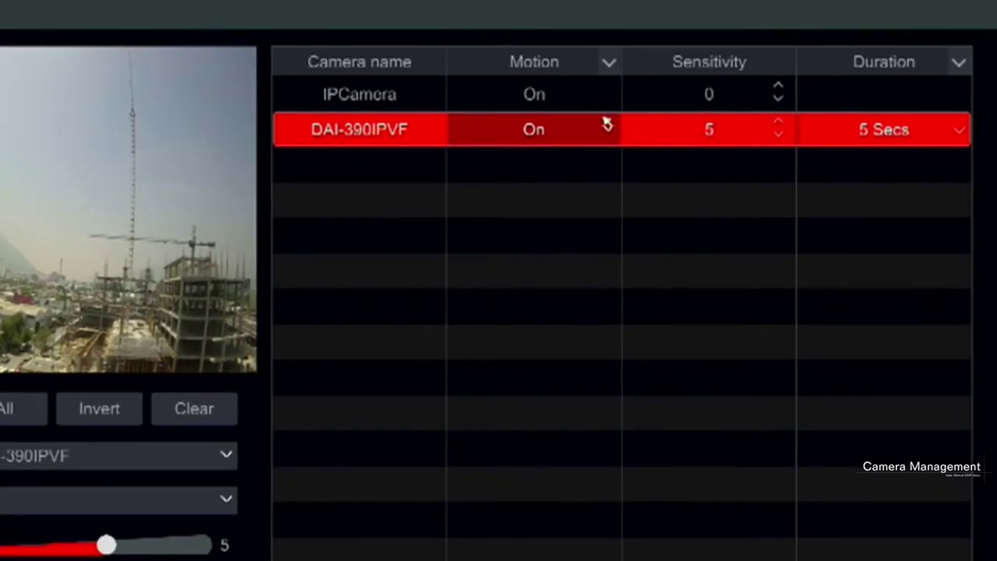
pyautogui.click(779, 123)
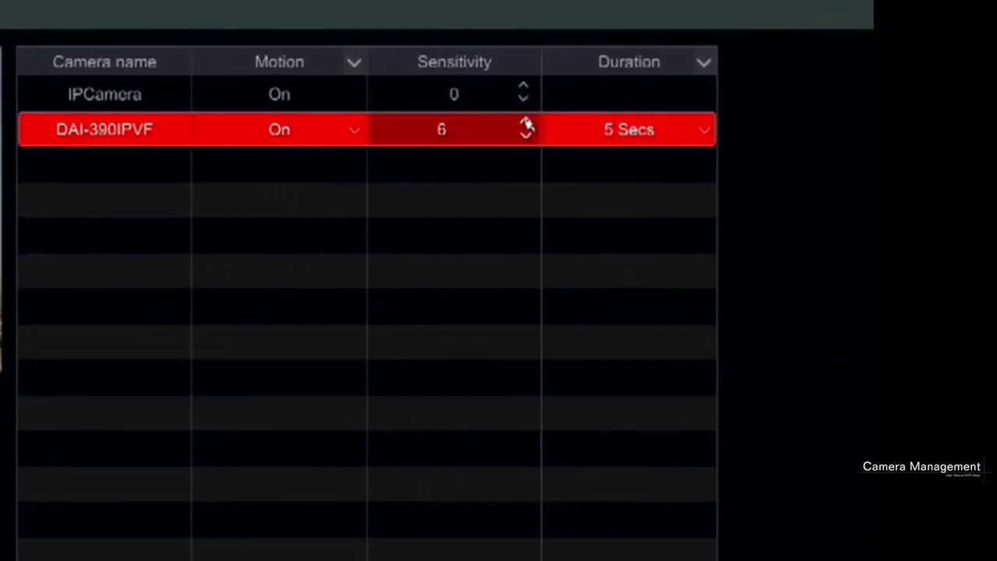
# Raise the motion sensitivity of DAI-390IPVF to 8 and set its motion duration to 10 Secs.
pyautogui.click(526, 125)
pyautogui.click(526, 124)
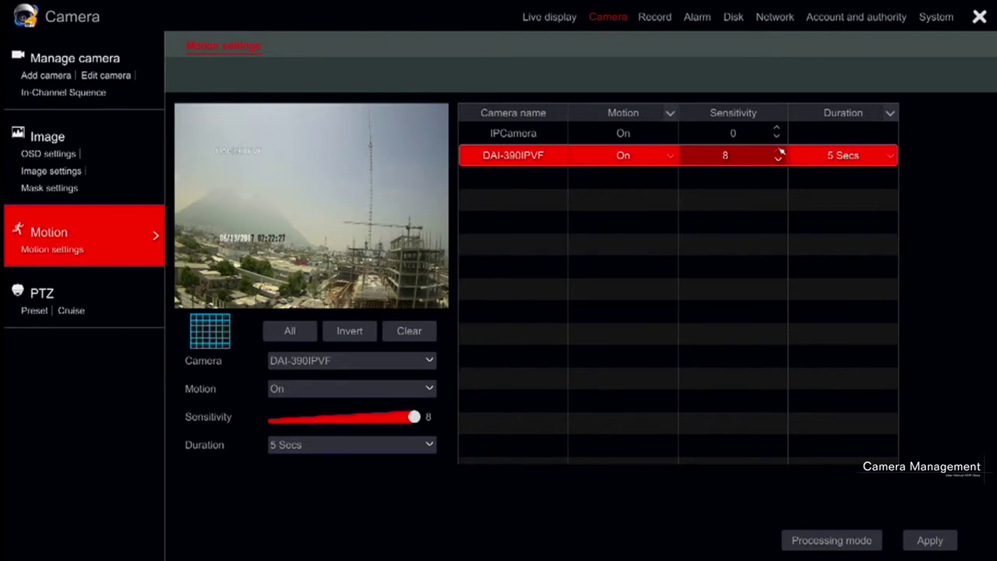
pyautogui.click(892, 158)
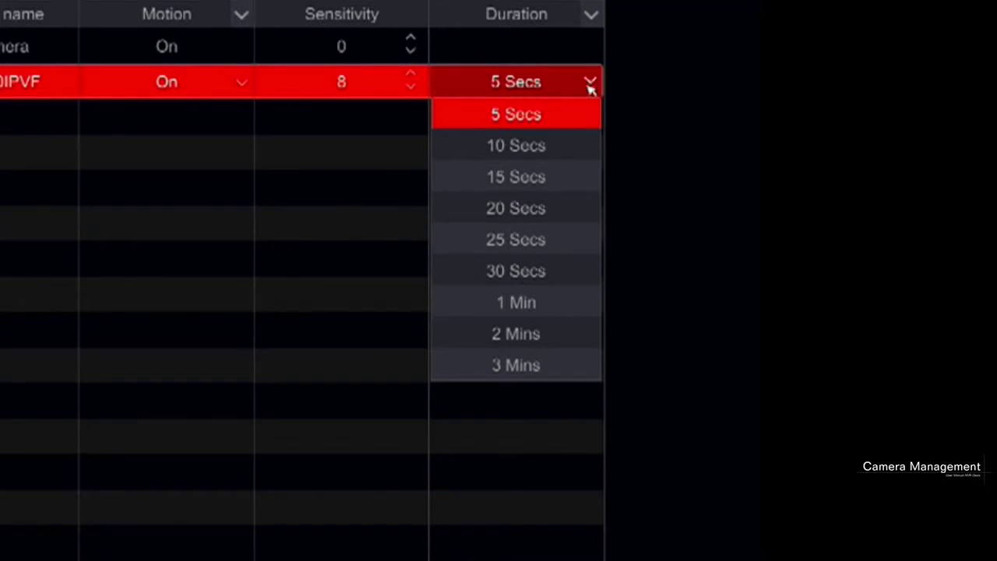
pyautogui.click(573, 156)
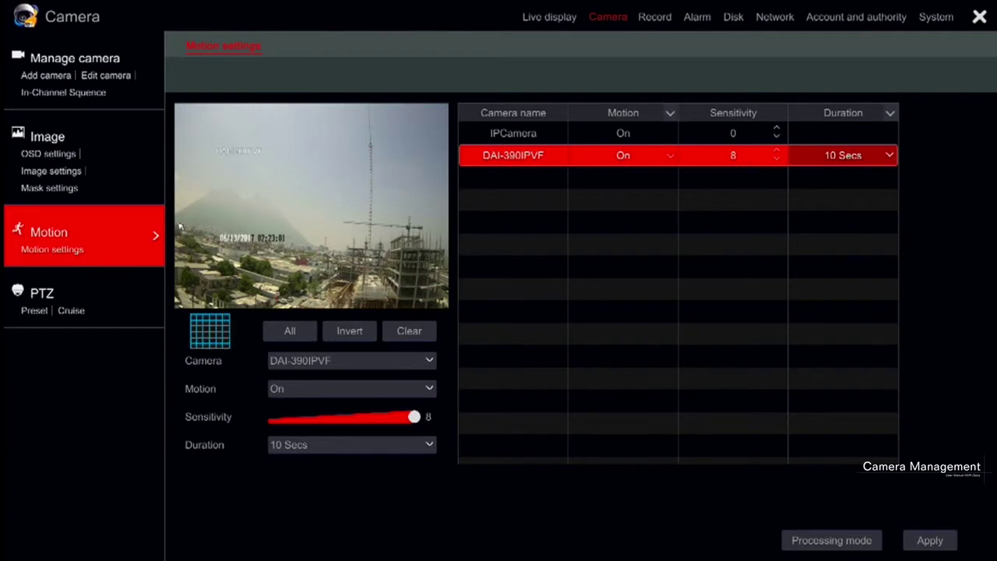
# Draw motion detection areas across the lower part of the DAI-390IPVF image, and erase the cells over the building in its lower-right corner.
pyautogui.moveTo(180, 225); pyautogui.dragTo(318, 306)
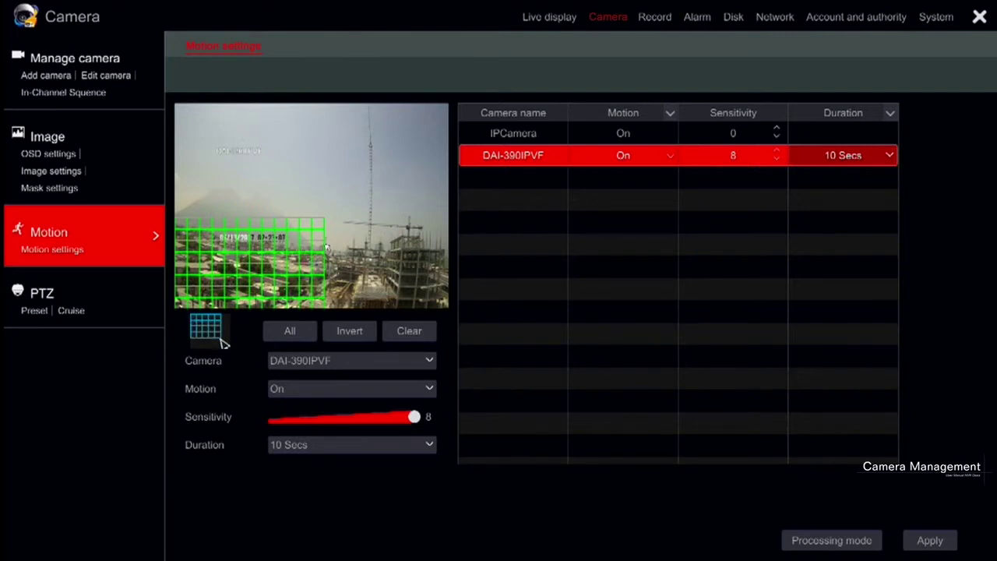
pyautogui.moveTo(330, 252); pyautogui.dragTo(441, 304)
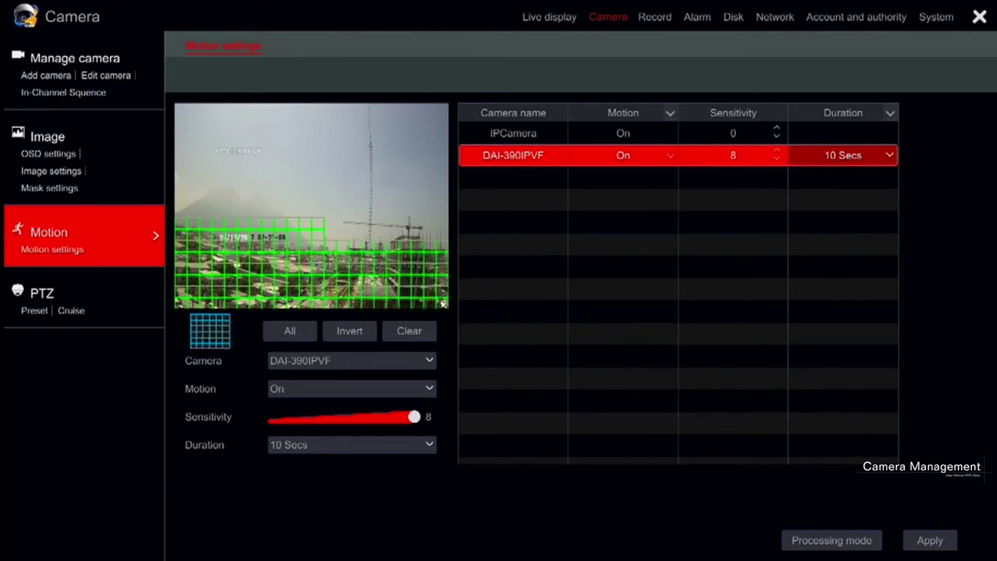
pyautogui.moveTo(189, 180)
pyautogui.mouseDown()
pyautogui.moveTo(279, 226)
pyautogui.moveTo(186, 162)
pyautogui.mouseUp()
pyautogui.moveTo(436, 305); pyautogui.dragTo(363, 238)
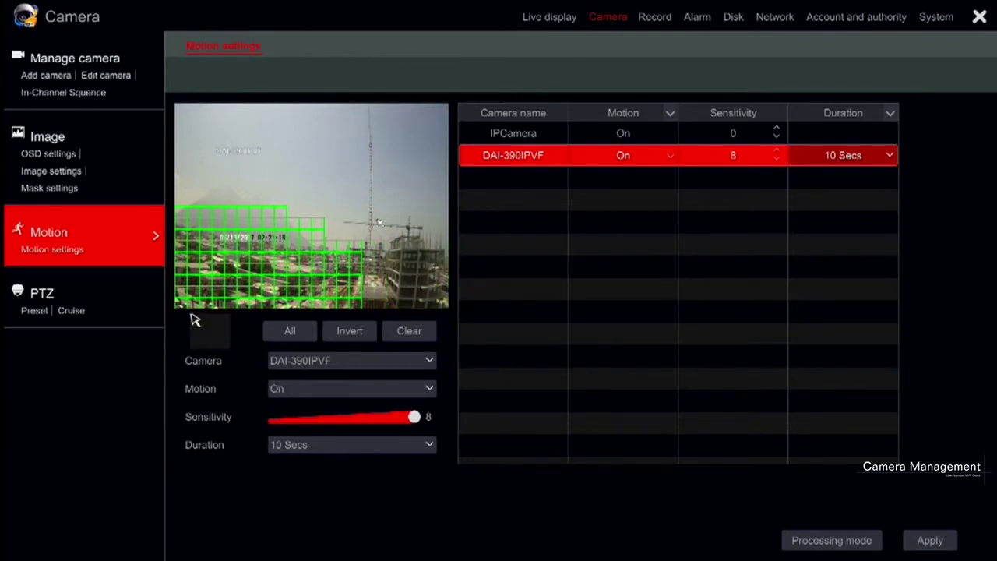
# Fill the whole DAI-390IPVF image with motion cells, erase a block over the sky, and invert the selection twice.
pyautogui.click(309, 331)
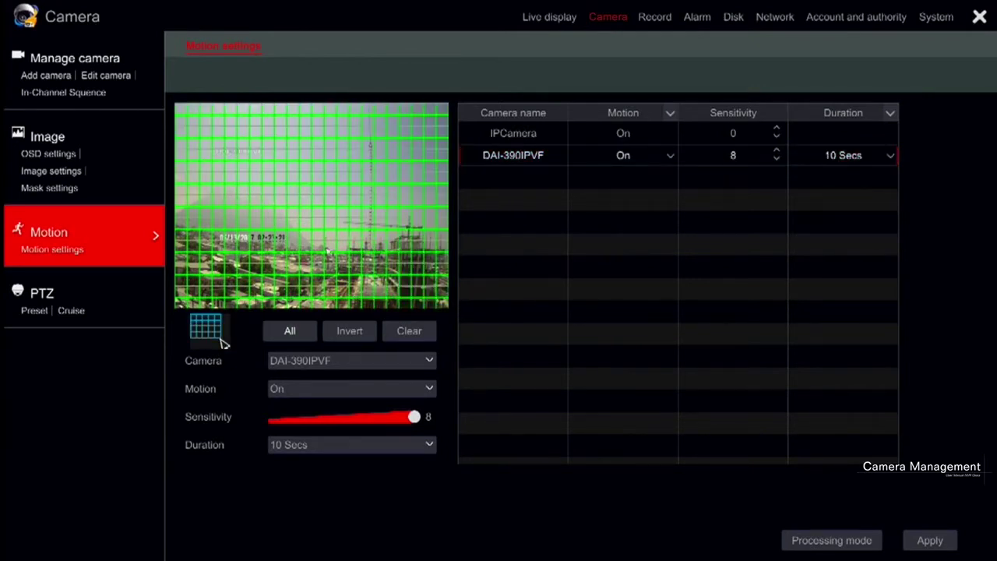
pyautogui.moveTo(431, 219)
pyautogui.mouseDown()
pyautogui.moveTo(302, 176)
pyautogui.moveTo(265, 104)
pyautogui.mouseUp()
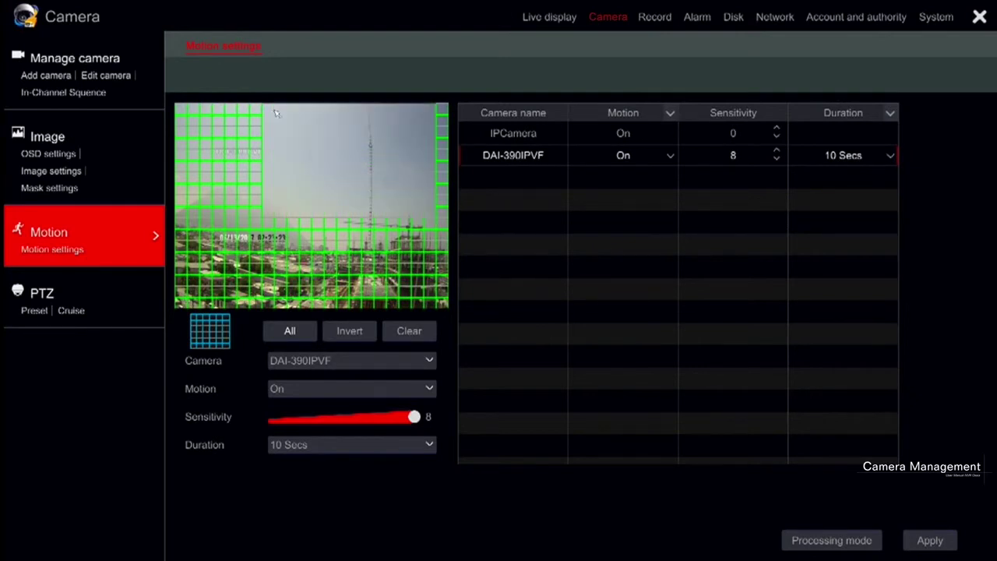
pyautogui.click(349, 331)
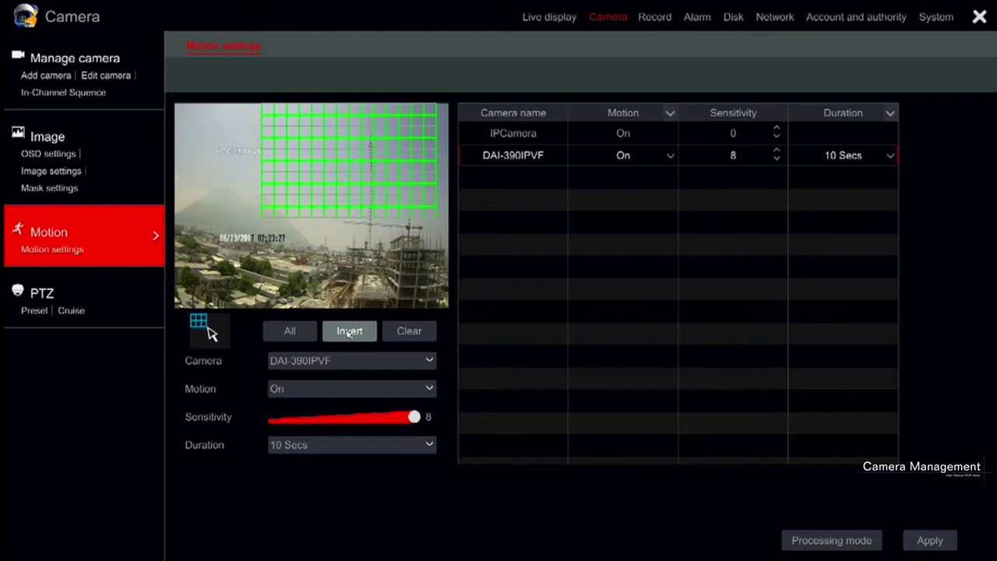
pyautogui.click(349, 331)
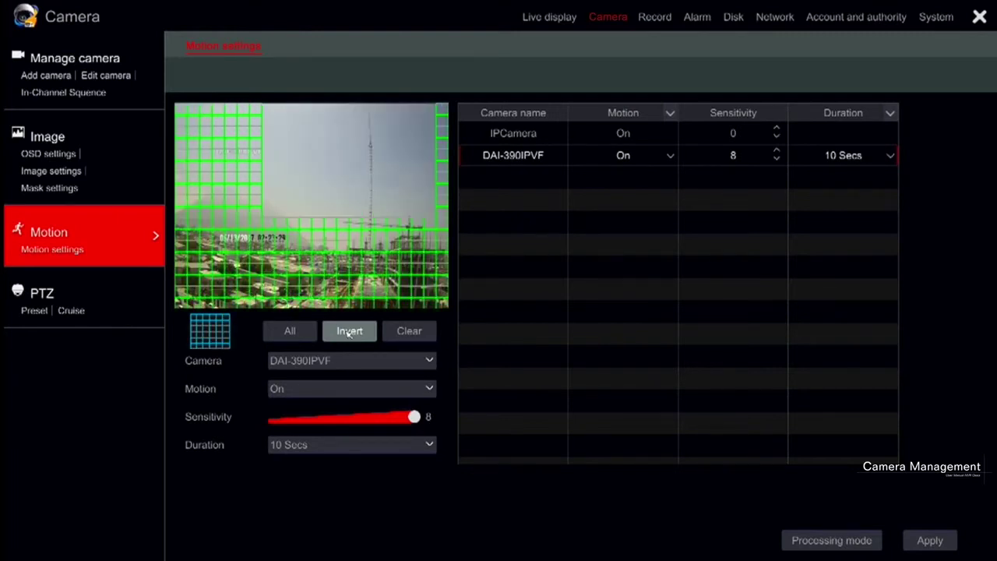
# Clear all motion cells of DAI-390IPVF and apply the motion settings, and open the processing mode options.
pyautogui.click(409, 331)
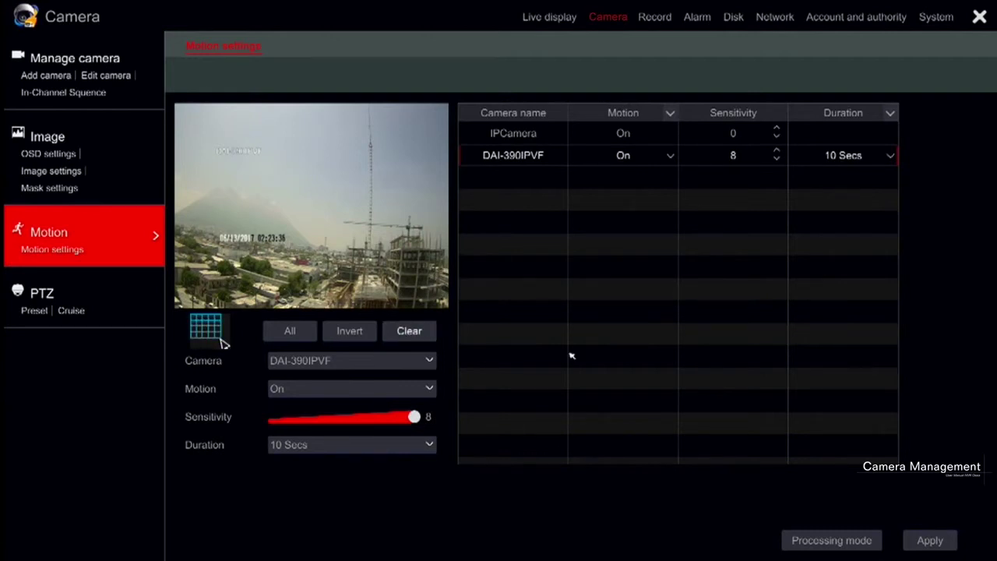
pyautogui.click(916, 540)
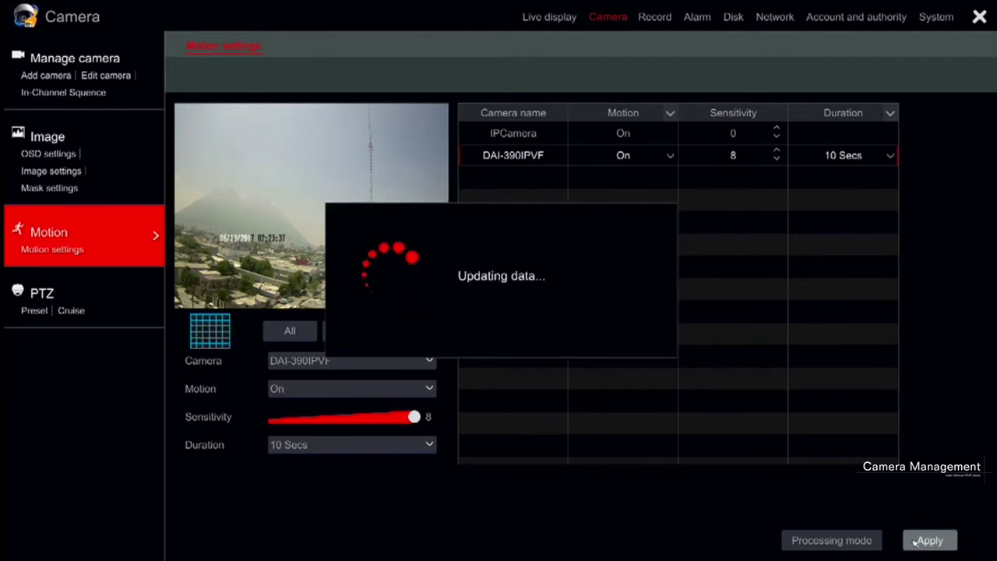
pyautogui.click(832, 540)
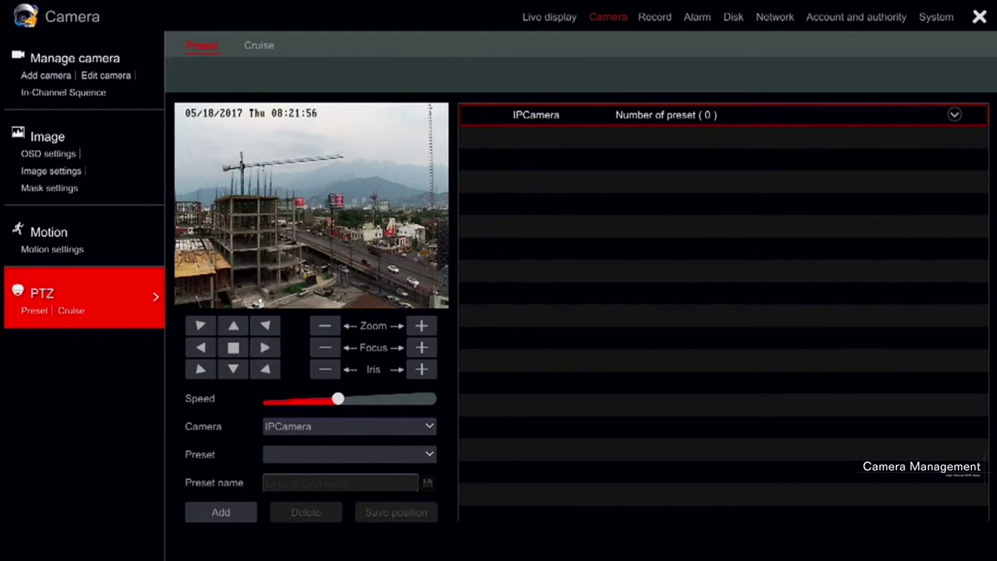
# Pan IPCamera to the right in the PTZ preset settings, and add preset 1 as preset1 and preset 2 as preset2.
pyautogui.click(271, 351)
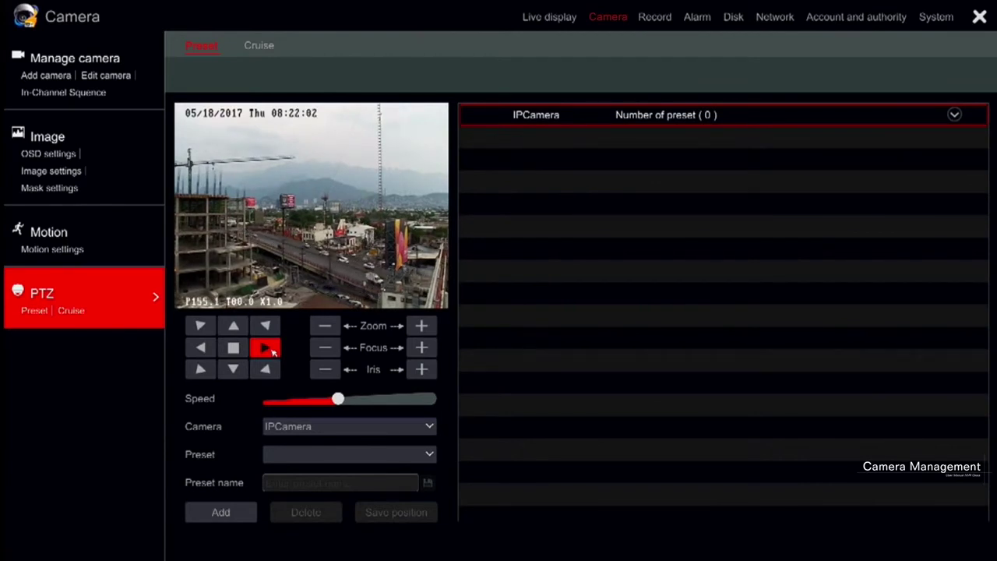
pyautogui.click(273, 352)
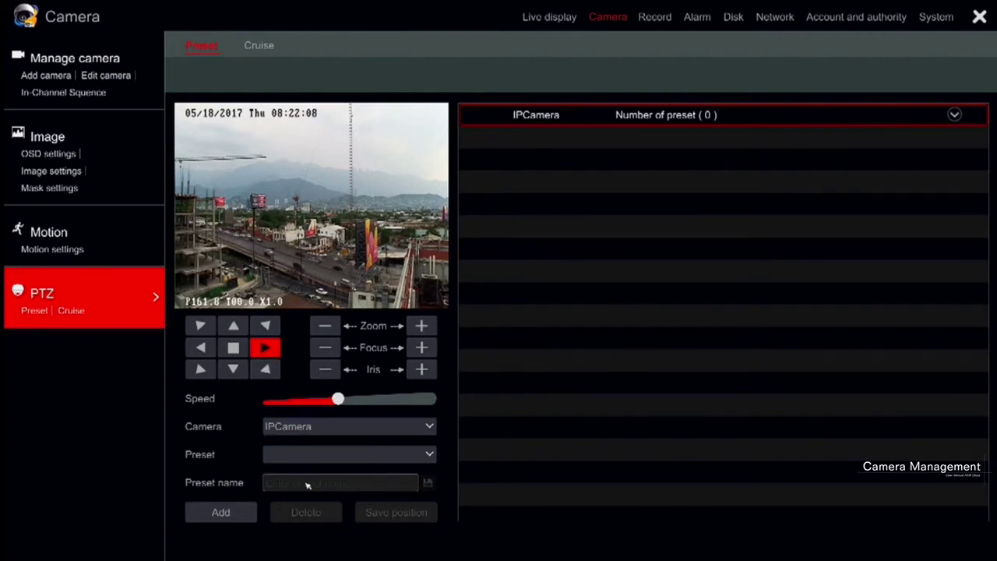
pyautogui.click(242, 511)
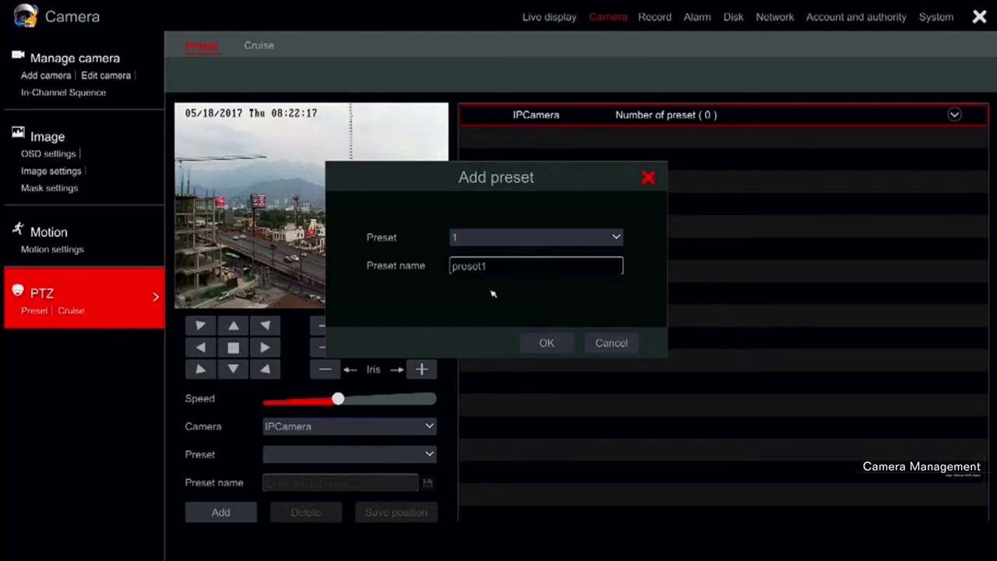
pyautogui.click(546, 343)
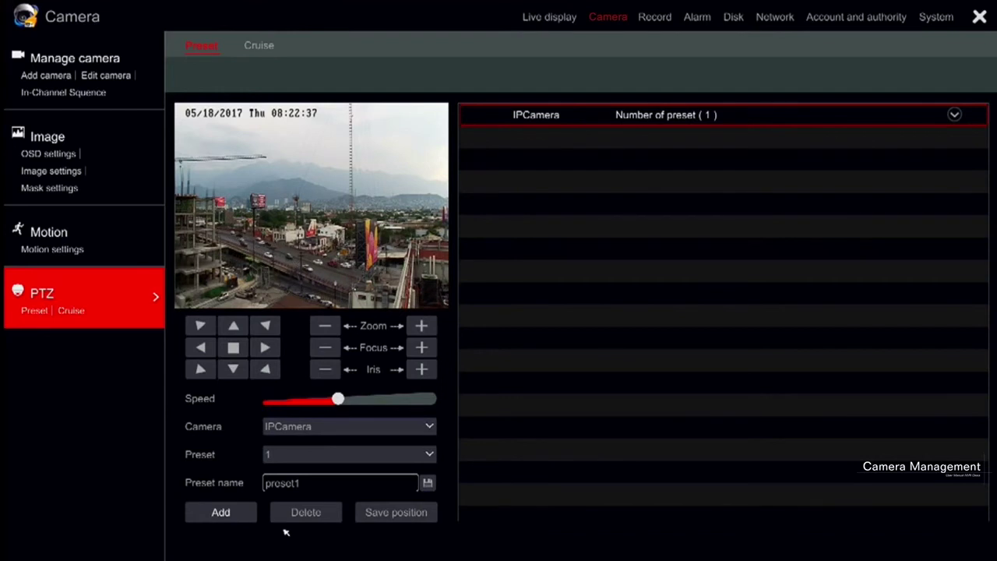
pyautogui.click(241, 512)
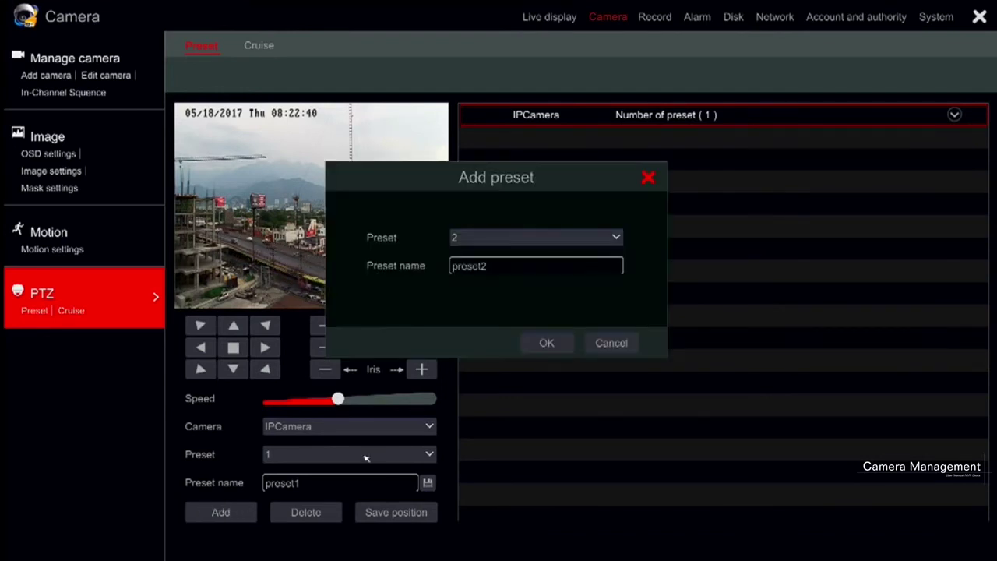
pyautogui.click(552, 345)
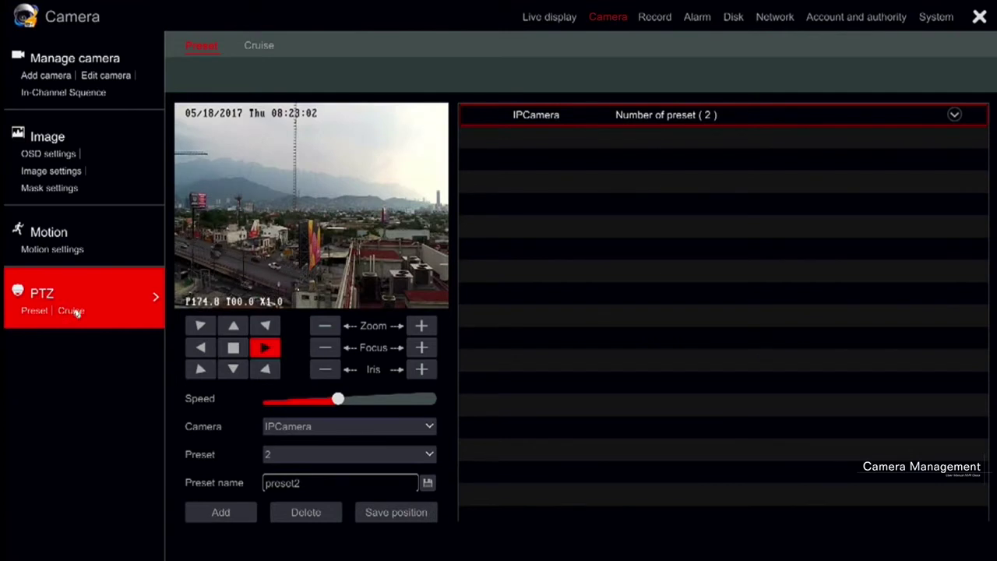
# Start a new PTZ cruise for IPCamera and add preset1 to it with a time of 5 Secs and speed 5.
pyautogui.click(73, 312)
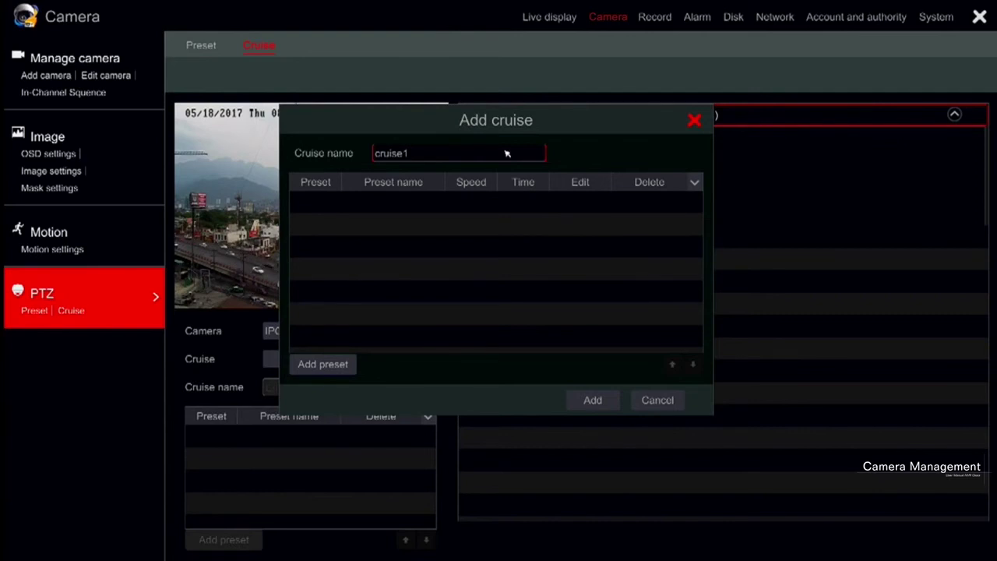
pyautogui.click(506, 154)
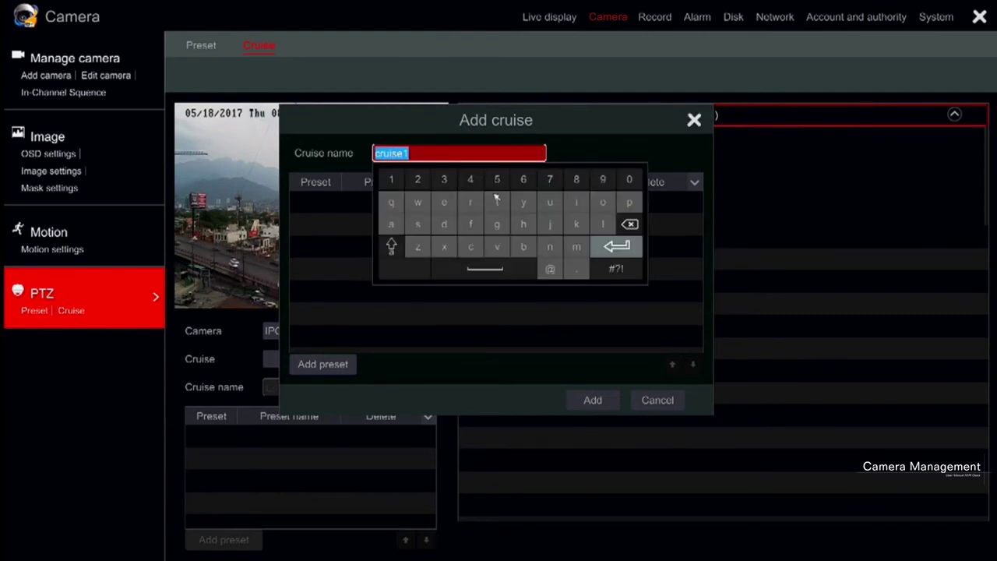
pyautogui.click(396, 379)
pyautogui.click(322, 366)
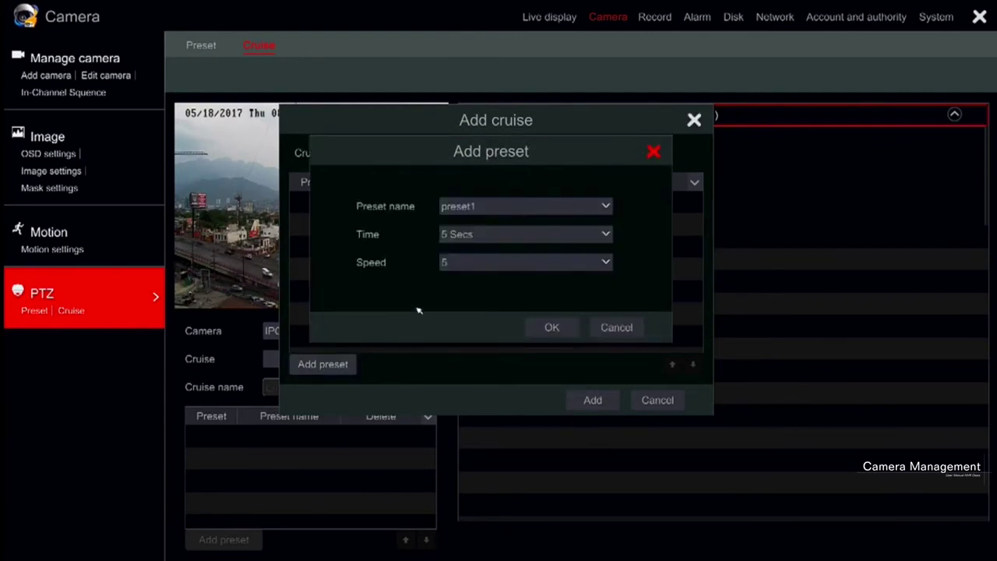
pyautogui.click(522, 207)
pyautogui.click(517, 225)
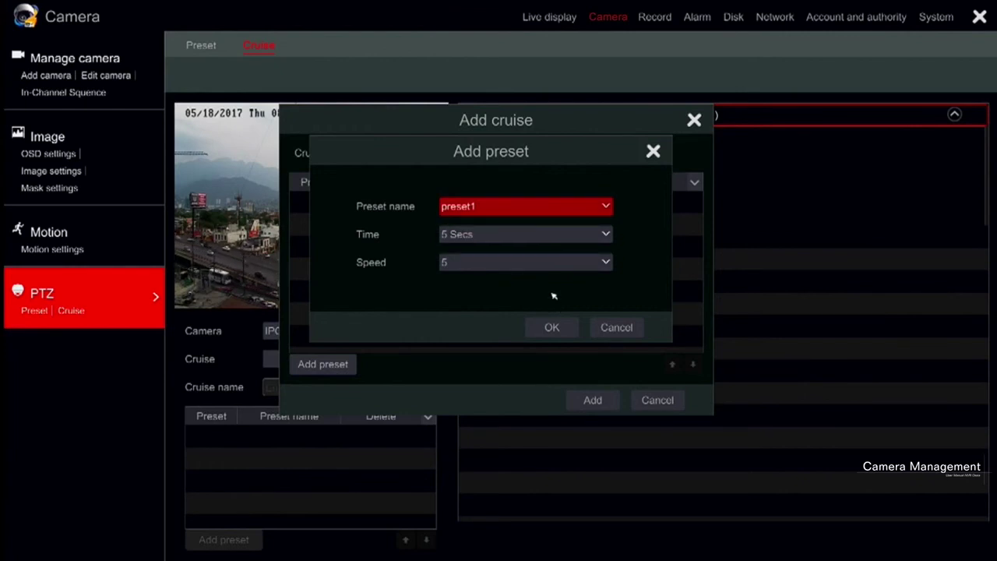
pyautogui.click(550, 327)
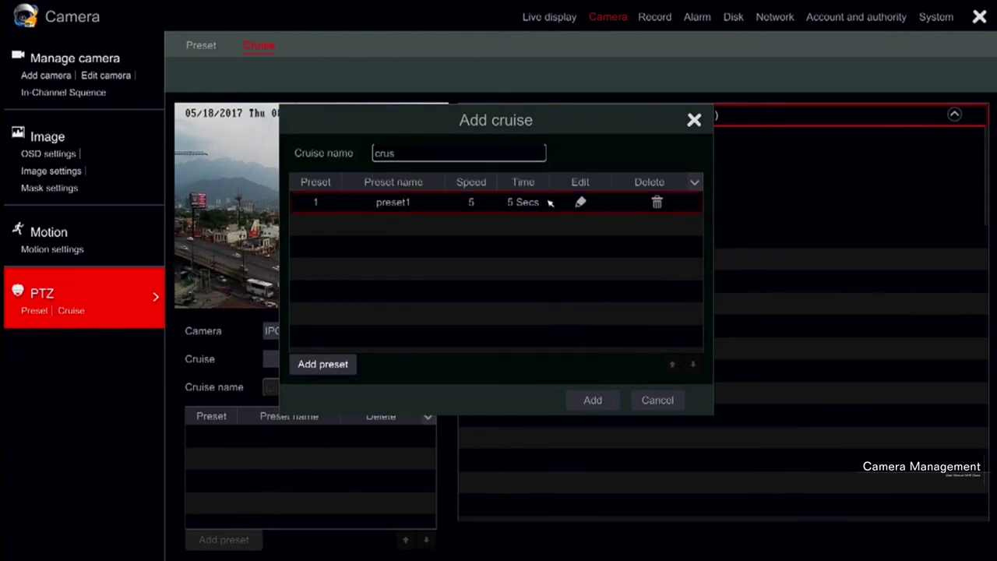
# Add preset2 to the new cruise with a time of 5 Secs and speed 5.
pyautogui.click(345, 363)
pyautogui.click(472, 207)
pyautogui.click(472, 241)
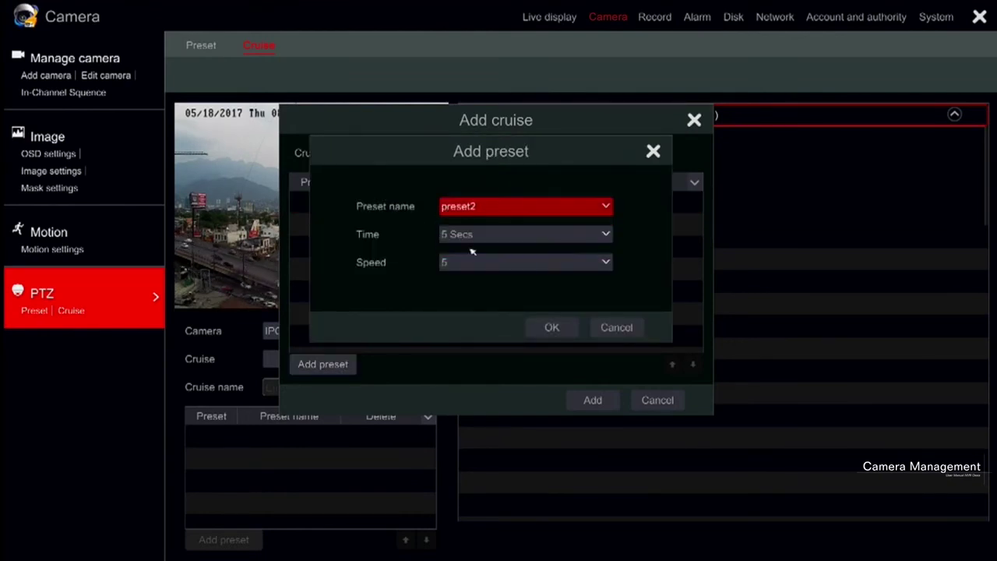
pyautogui.click(549, 327)
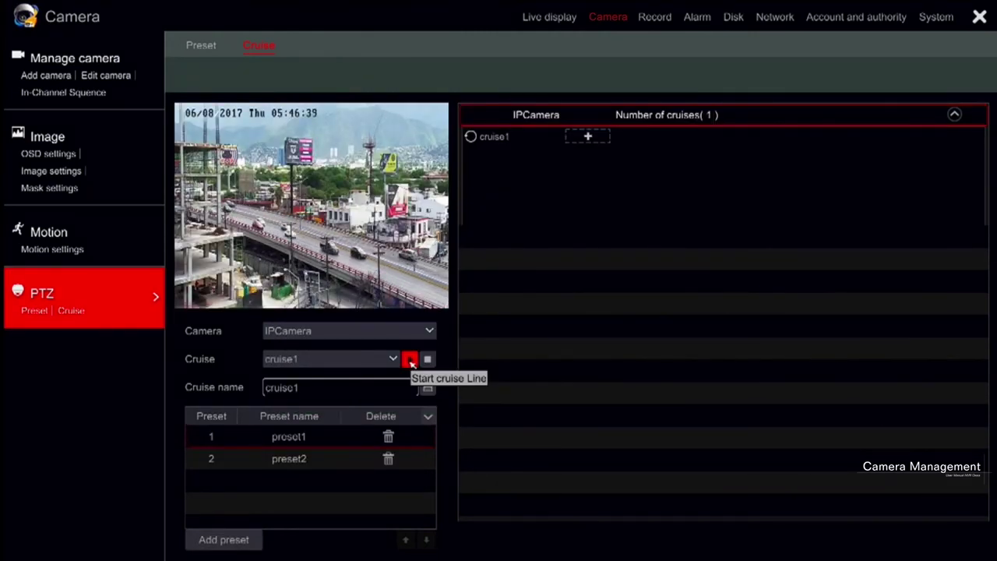
# Run cruise1 on IPCamera to check its movement between the presets, and stop it.
pyautogui.click(410, 360)
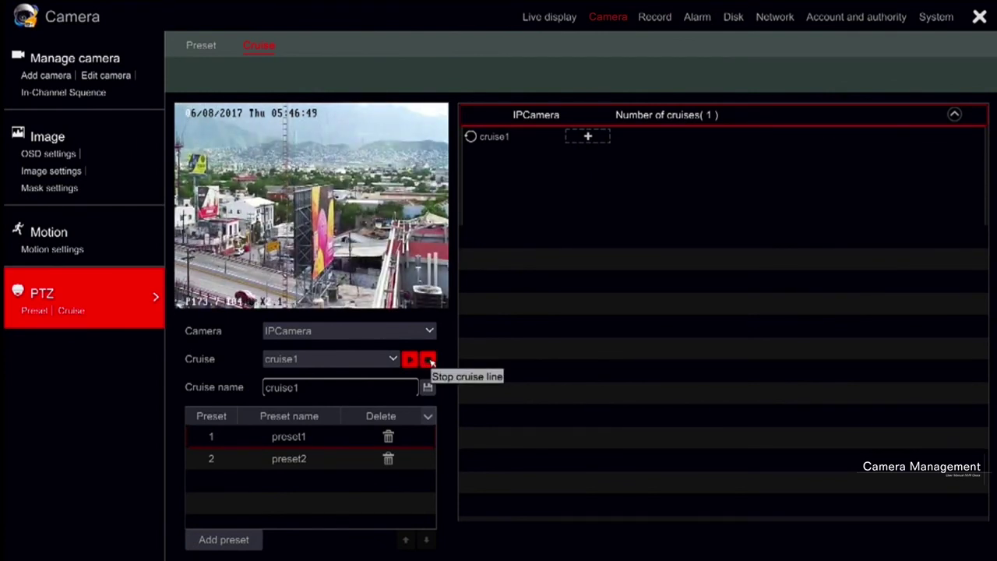
pyautogui.click(430, 361)
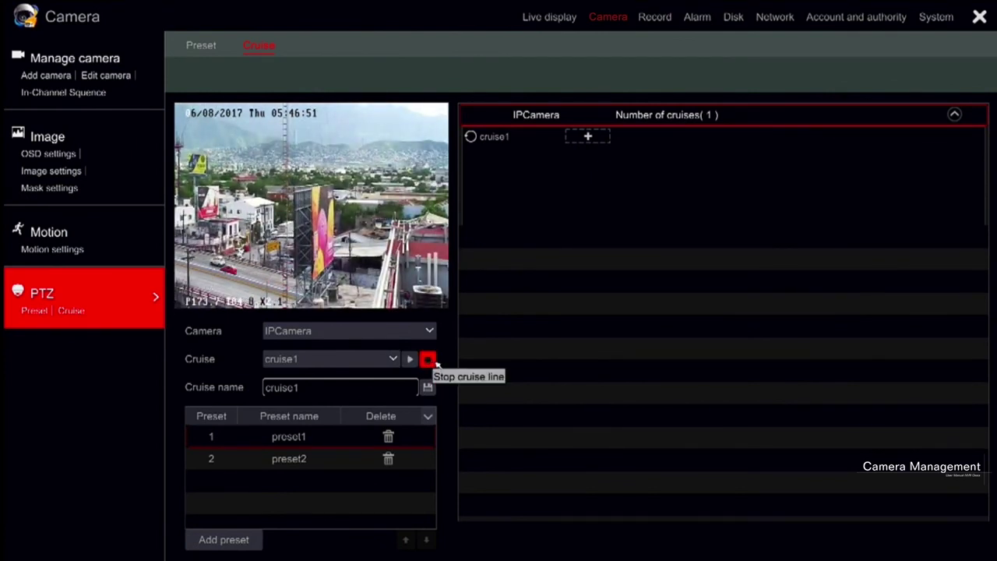